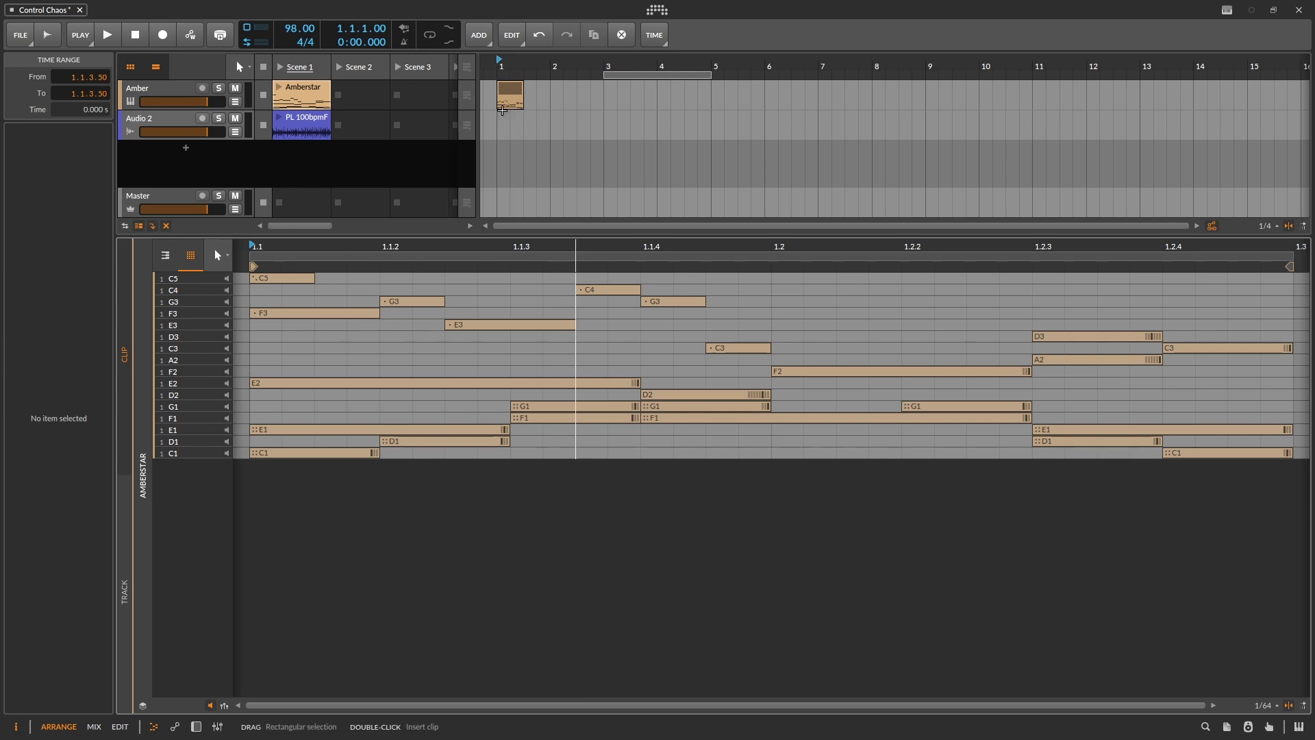
# Listen to the Amberstar arranger clip alone and together with the PL 100bpm audio clip
pyautogui.click(513, 89)
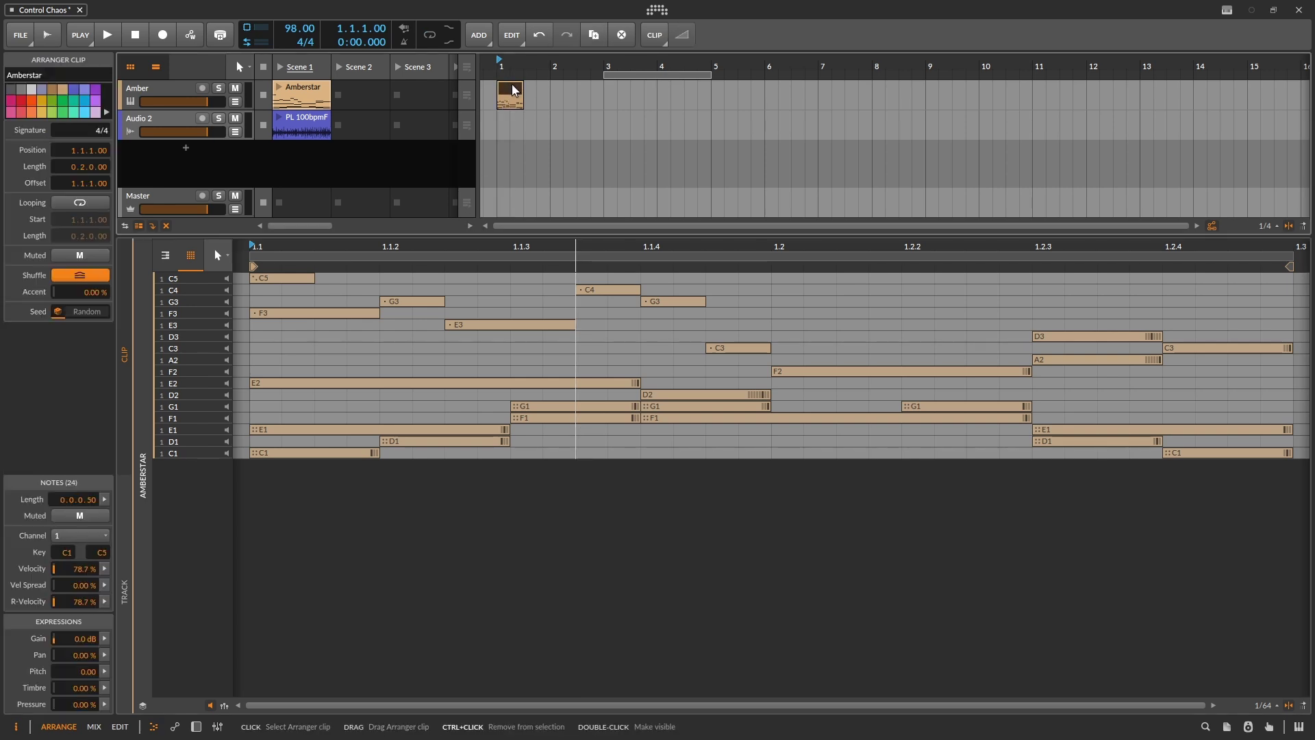
pyautogui.press('space')
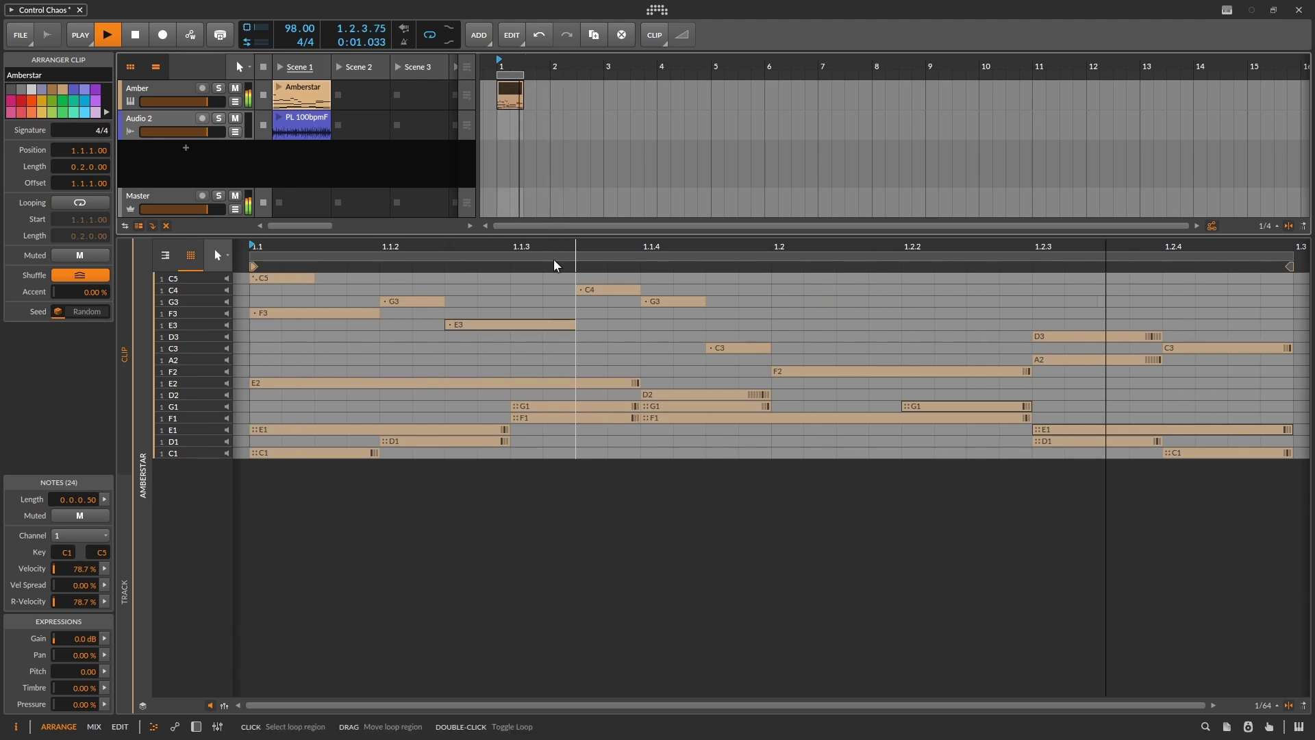
pyautogui.scroll(-2, 517, 246)
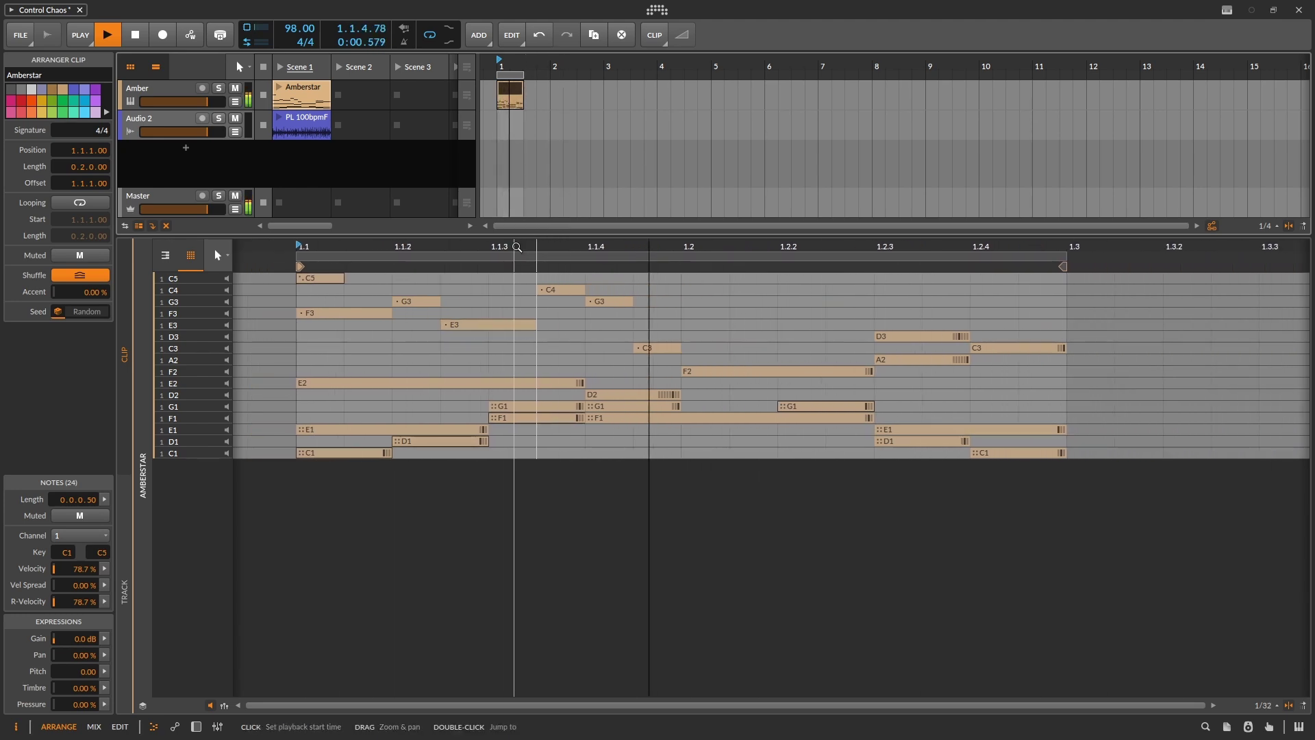
pyautogui.press('space')
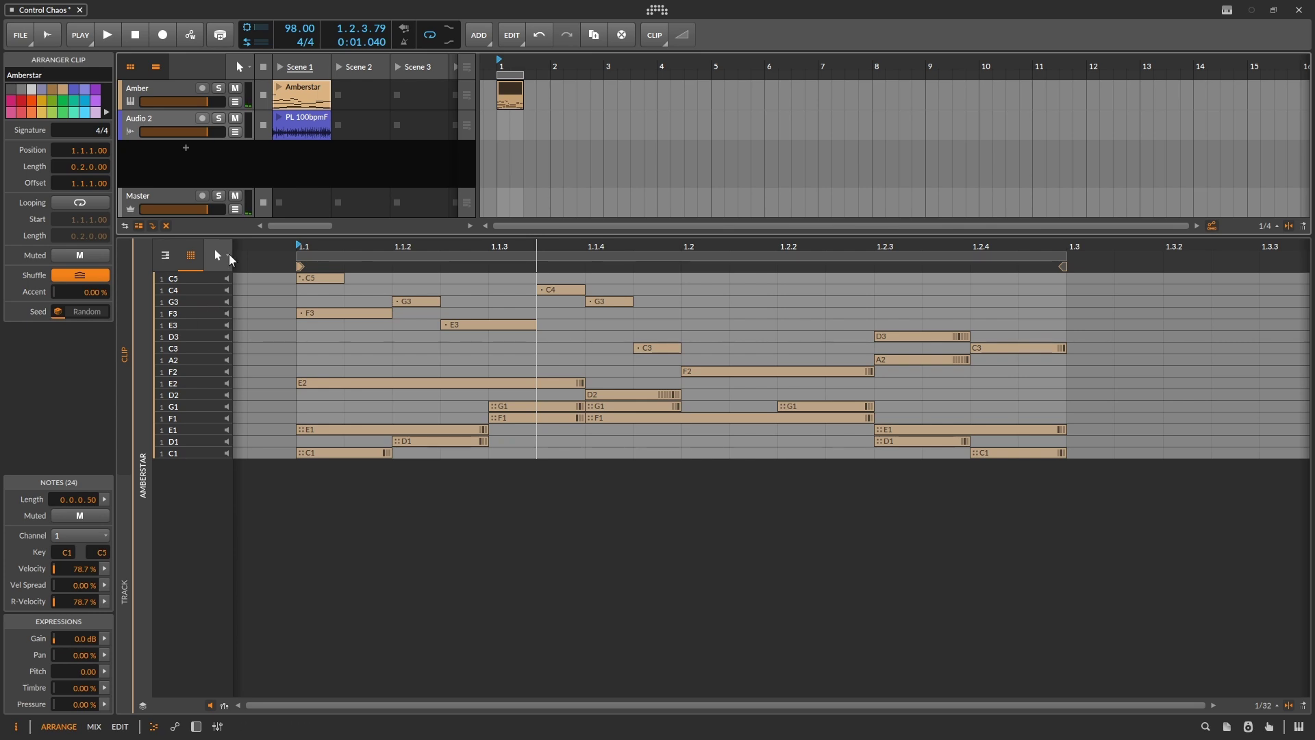
pyautogui.click(277, 118)
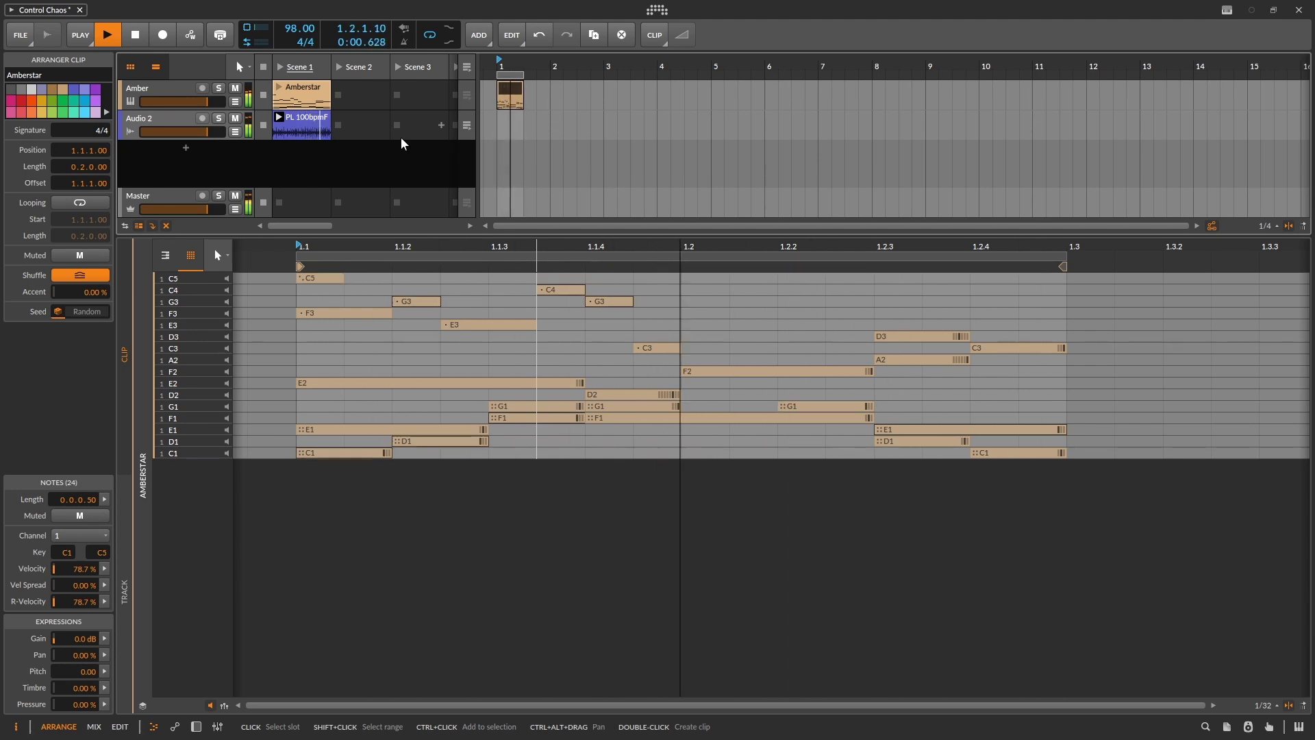
pyautogui.press('space')
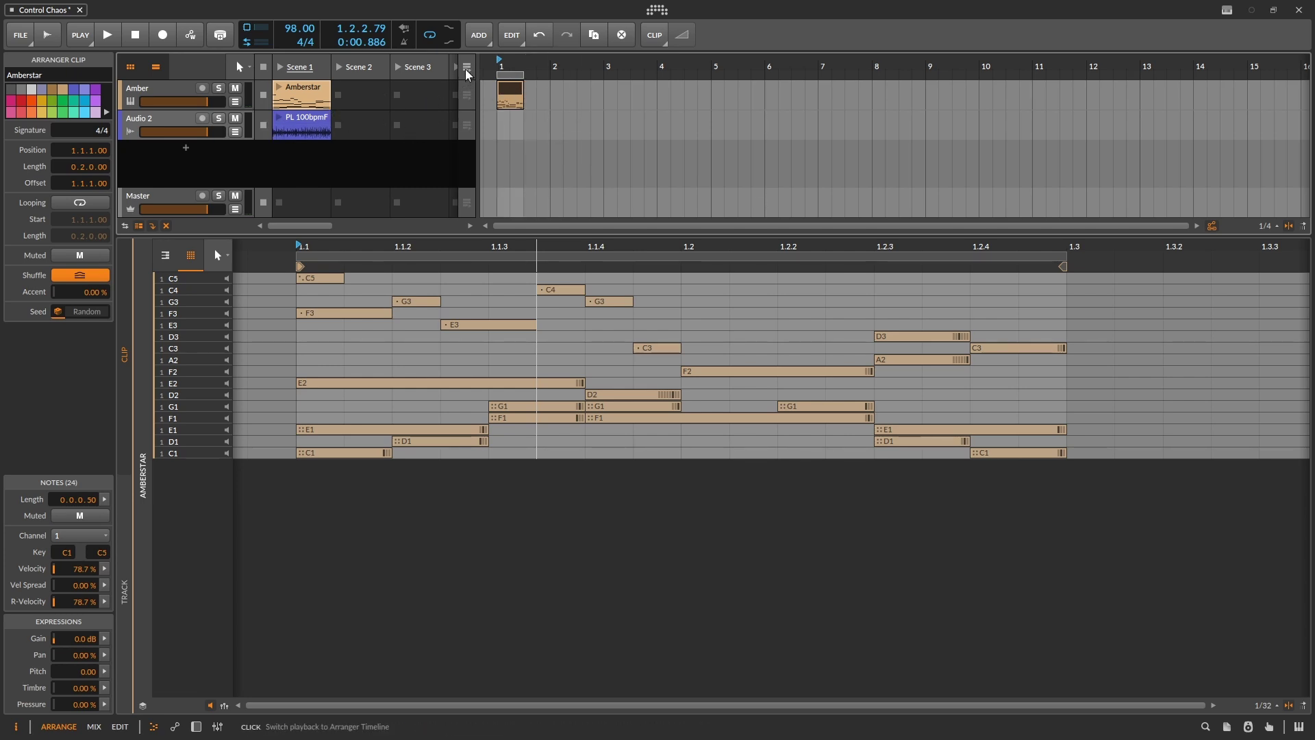
# Hide the clip launcher, loop the Amberstar arranger clip out to eight bars, and play it back
pyautogui.click(137, 70)
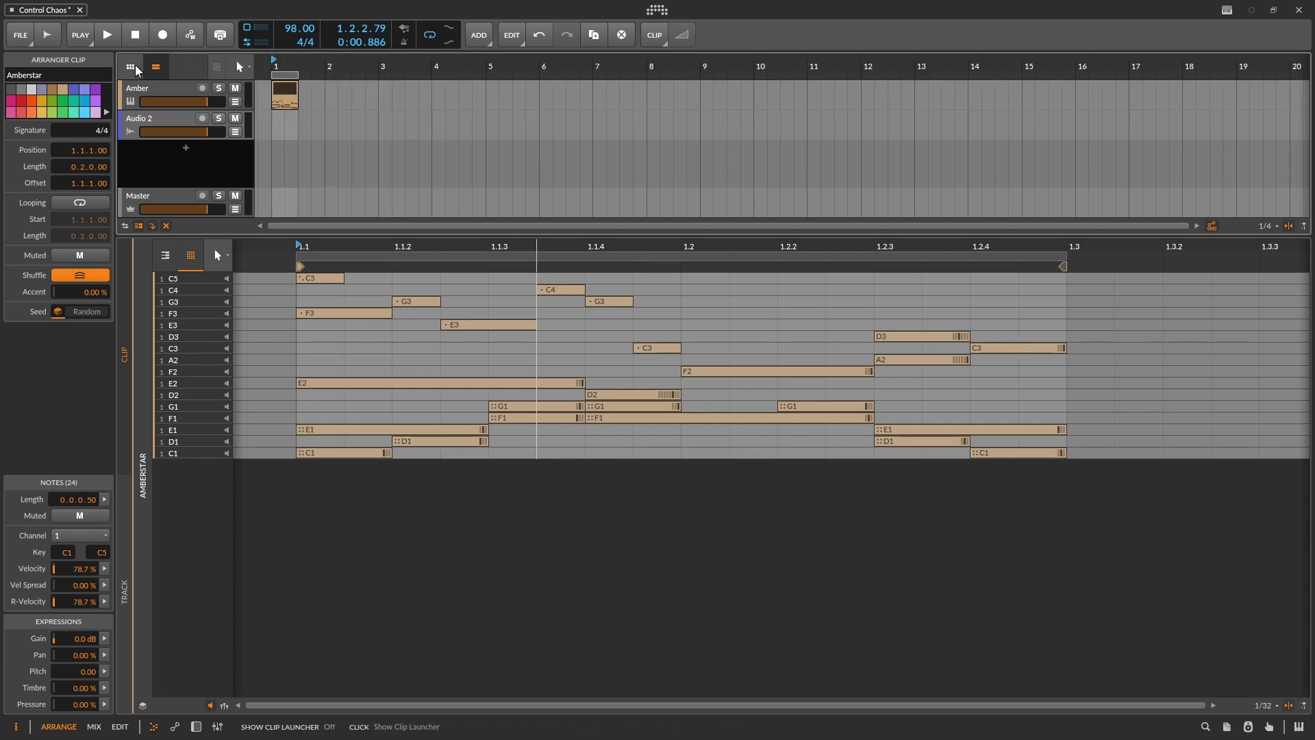
pyautogui.moveTo(274, 63); pyautogui.dragTo(484, 61)
pyautogui.click(396, 89)
pyautogui.moveTo(425, 66); pyautogui.dragTo(425, 23)
pyautogui.moveTo(313, 111); pyautogui.dragTo(972, 146)
pyautogui.moveTo(537, 63); pyautogui.dragTo(494, 74)
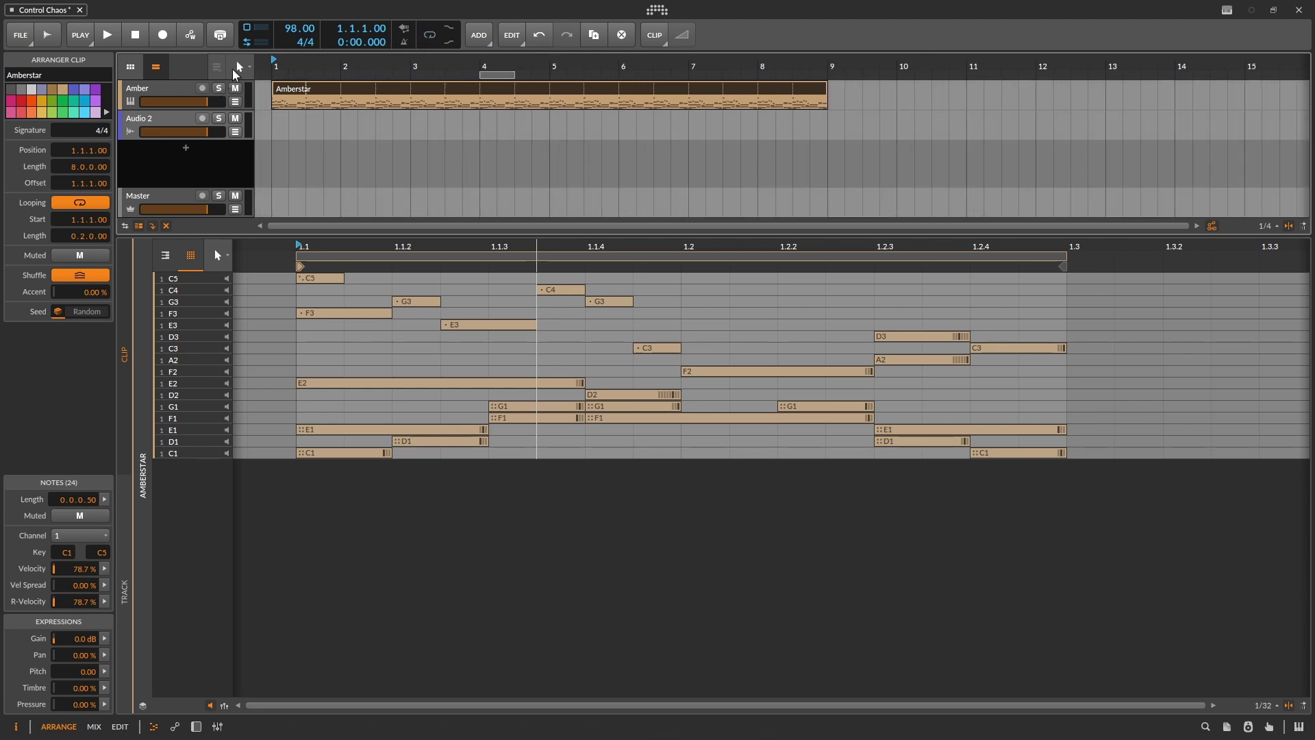
pyautogui.press('space')
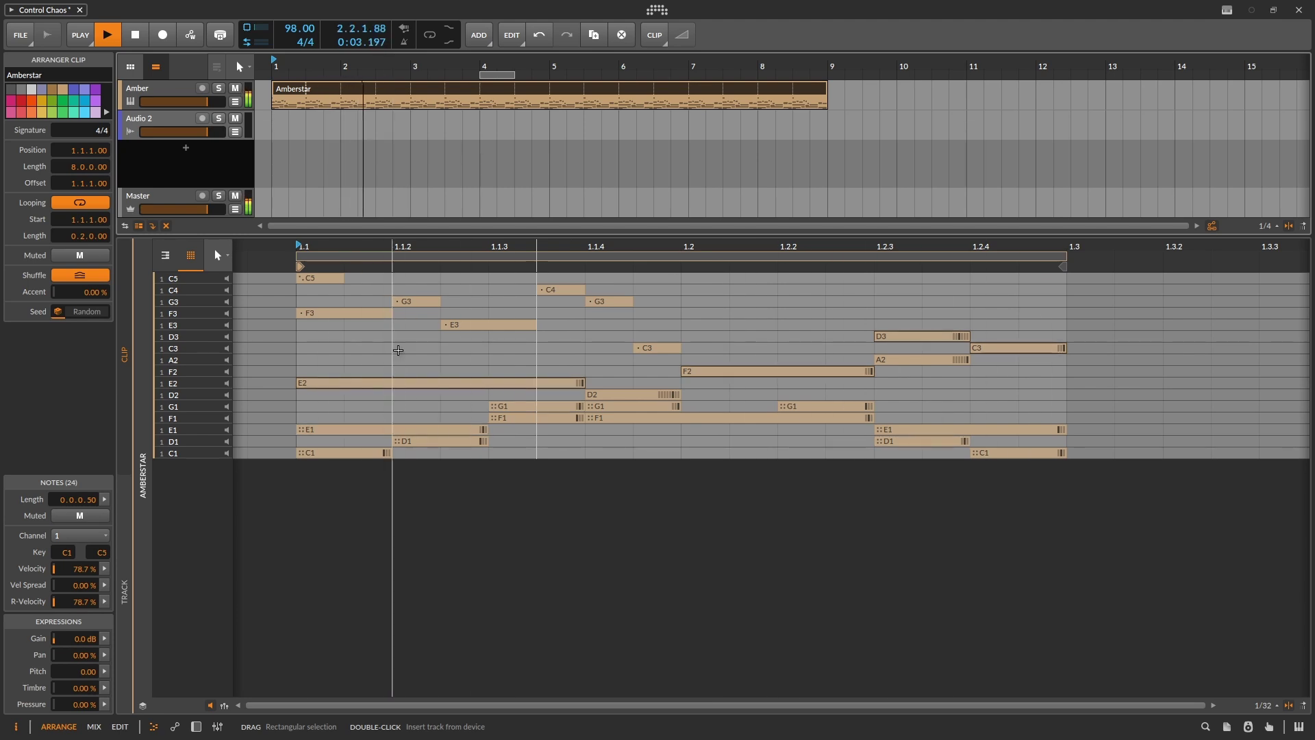
pyautogui.press('space')
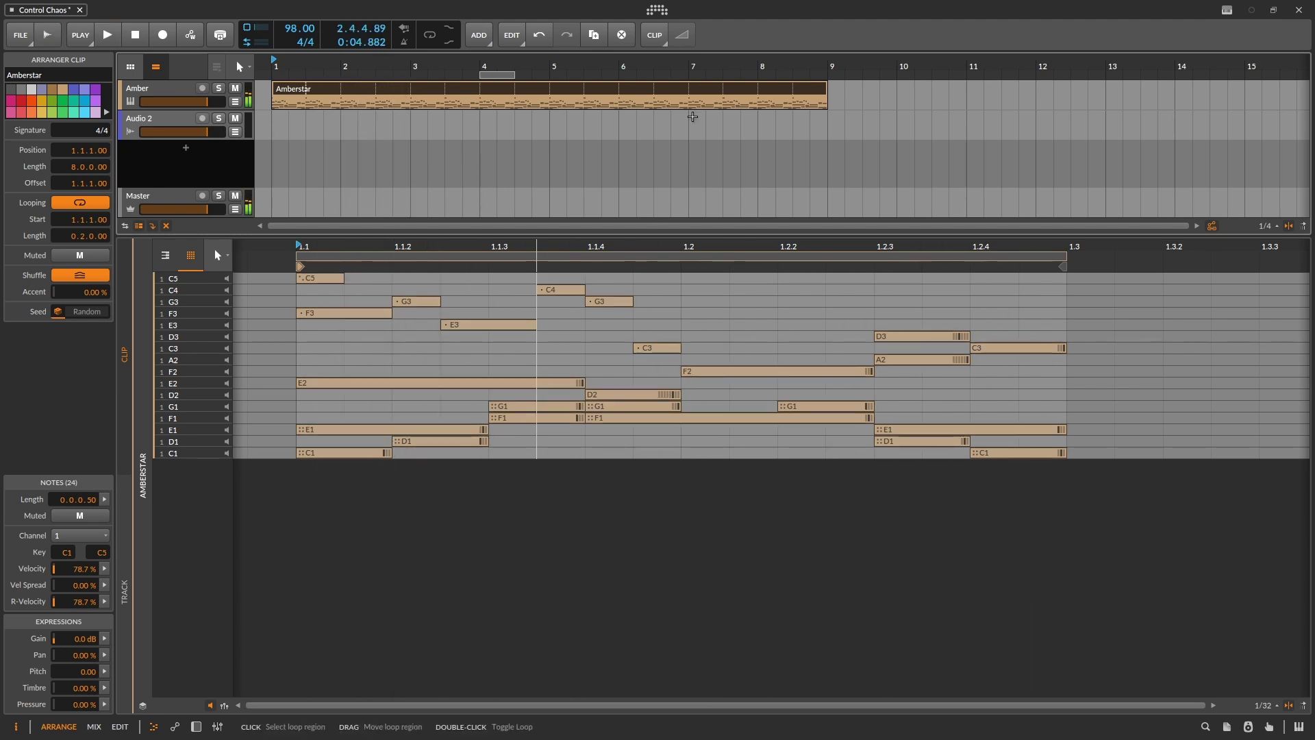
# Try consolidating the looped Amberstar clip into one eight-bar clip and check its notes
pyautogui.rightClick(611, 96)
pyautogui.click(655, 241)
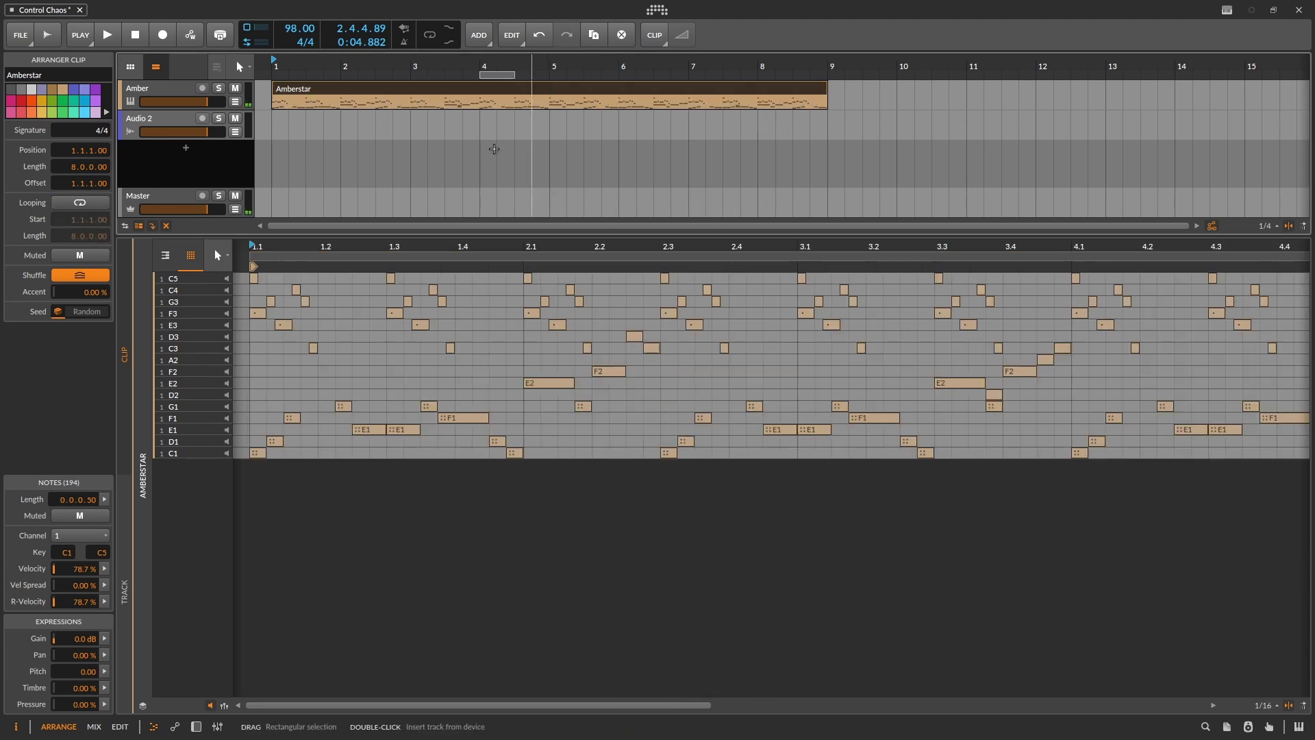
pyautogui.moveTo(429, 64); pyautogui.dragTo(381, 60)
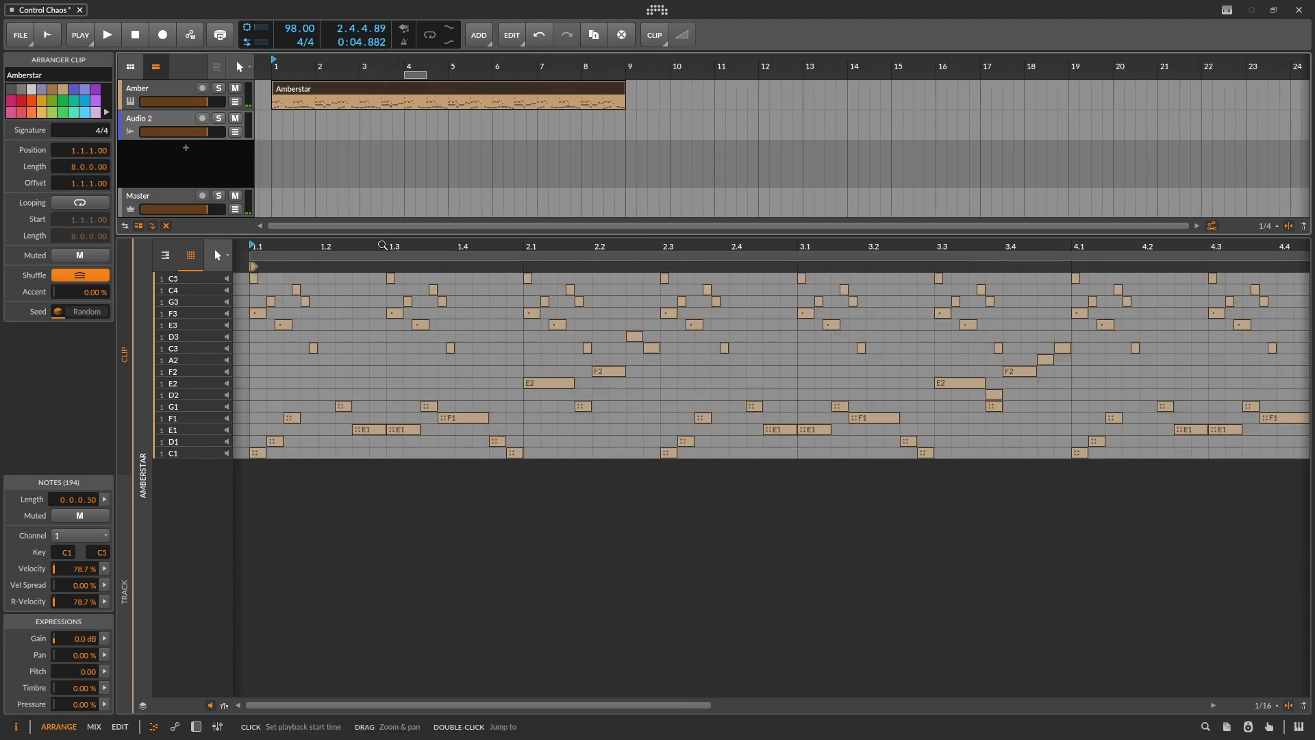
pyautogui.moveTo(368, 250); pyautogui.dragTo(304, 248)
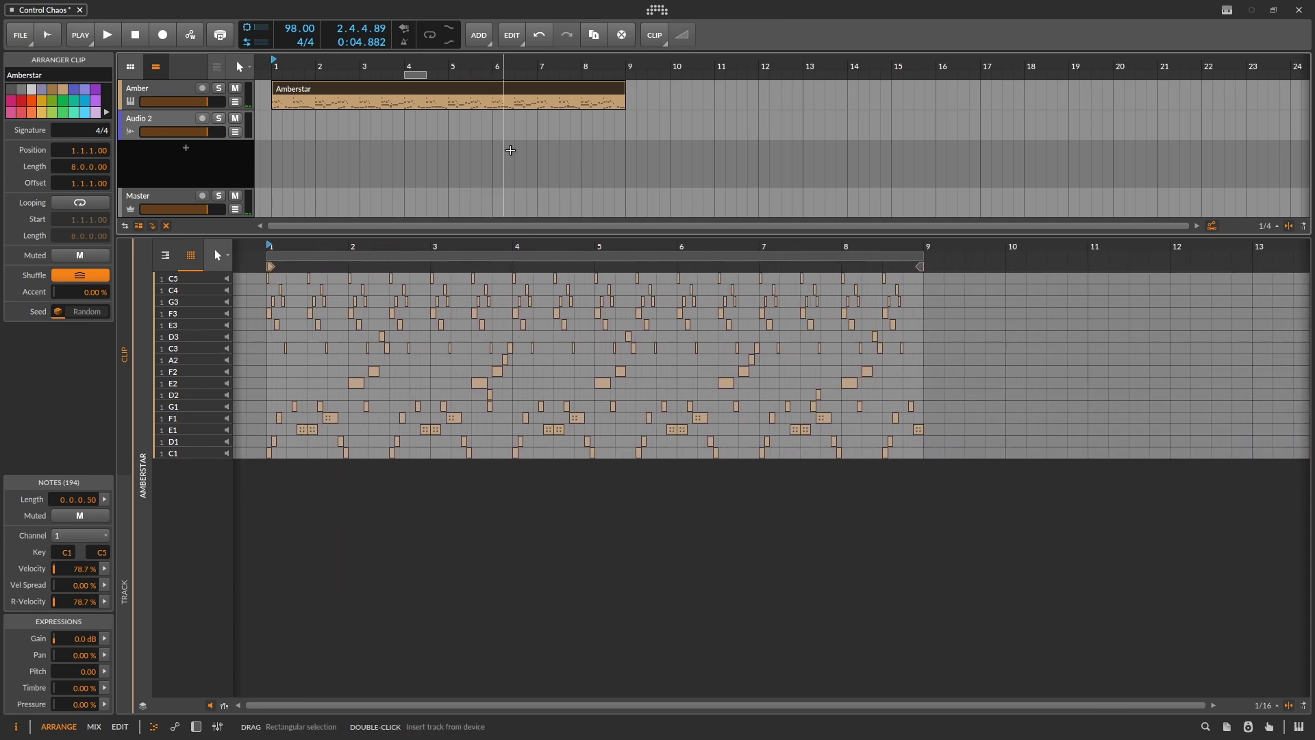
pyautogui.press('space')
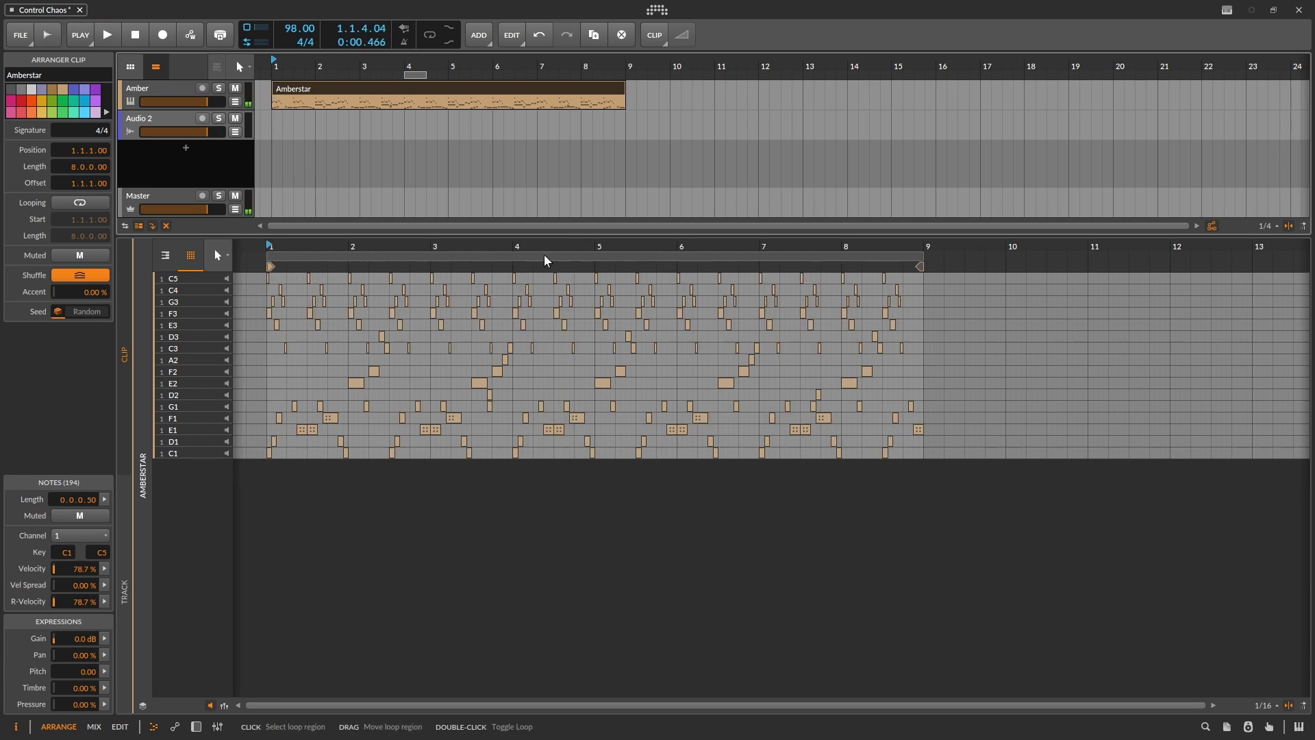
pyautogui.hotkey('ctrl', 'z')
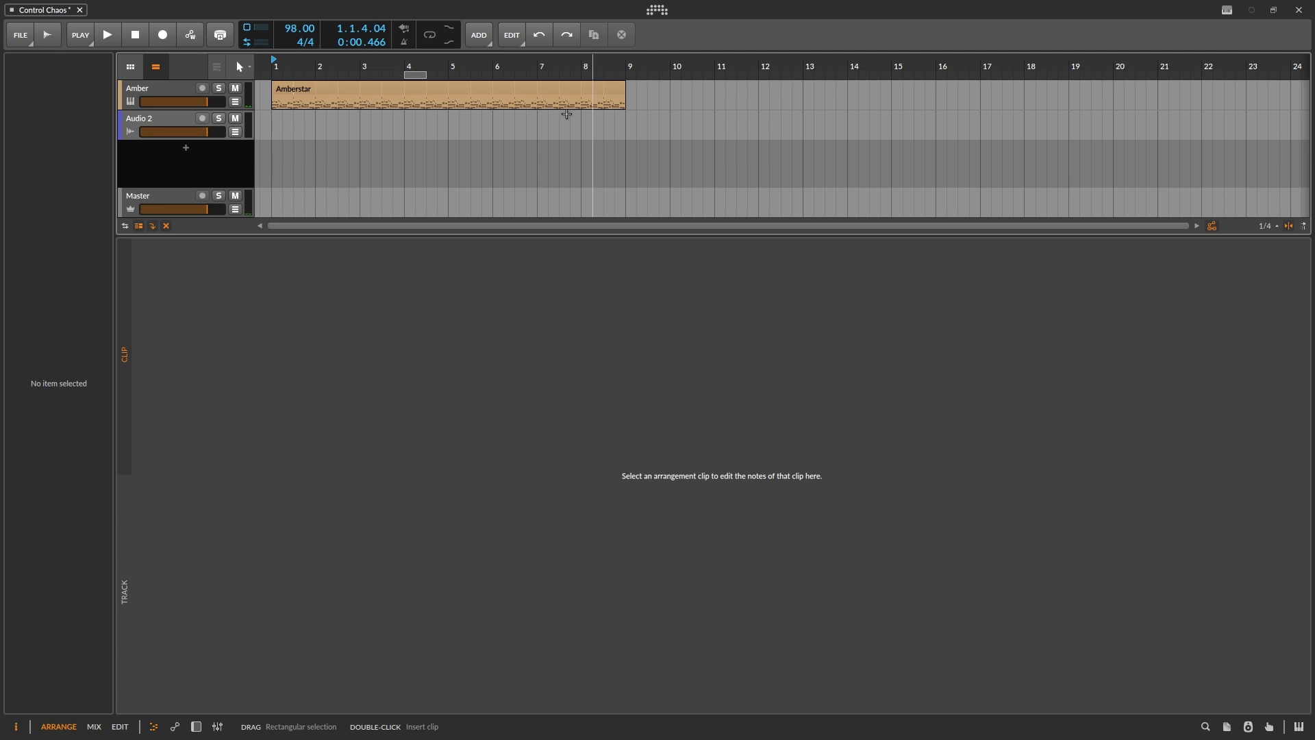
# Add an instrument track below Amber and set its note input to the Amber track
pyautogui.rightClick(167, 91)
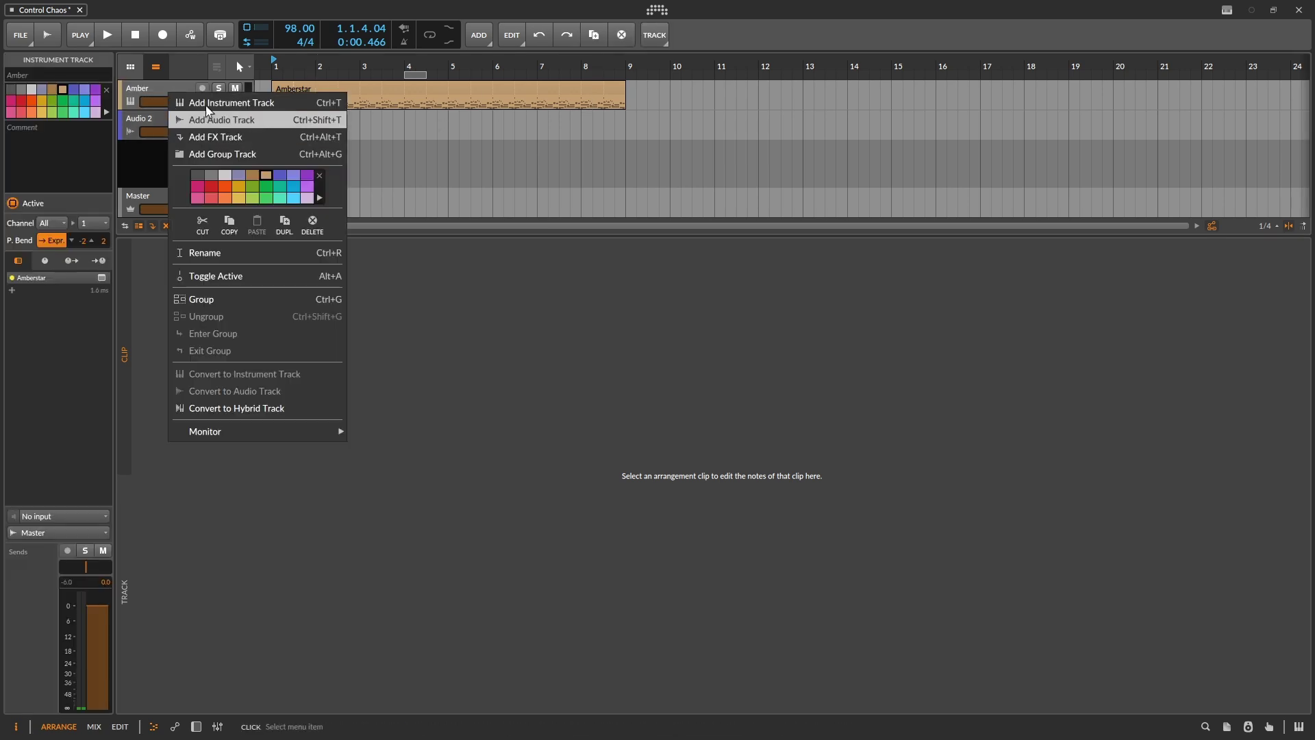
pyautogui.click(200, 105)
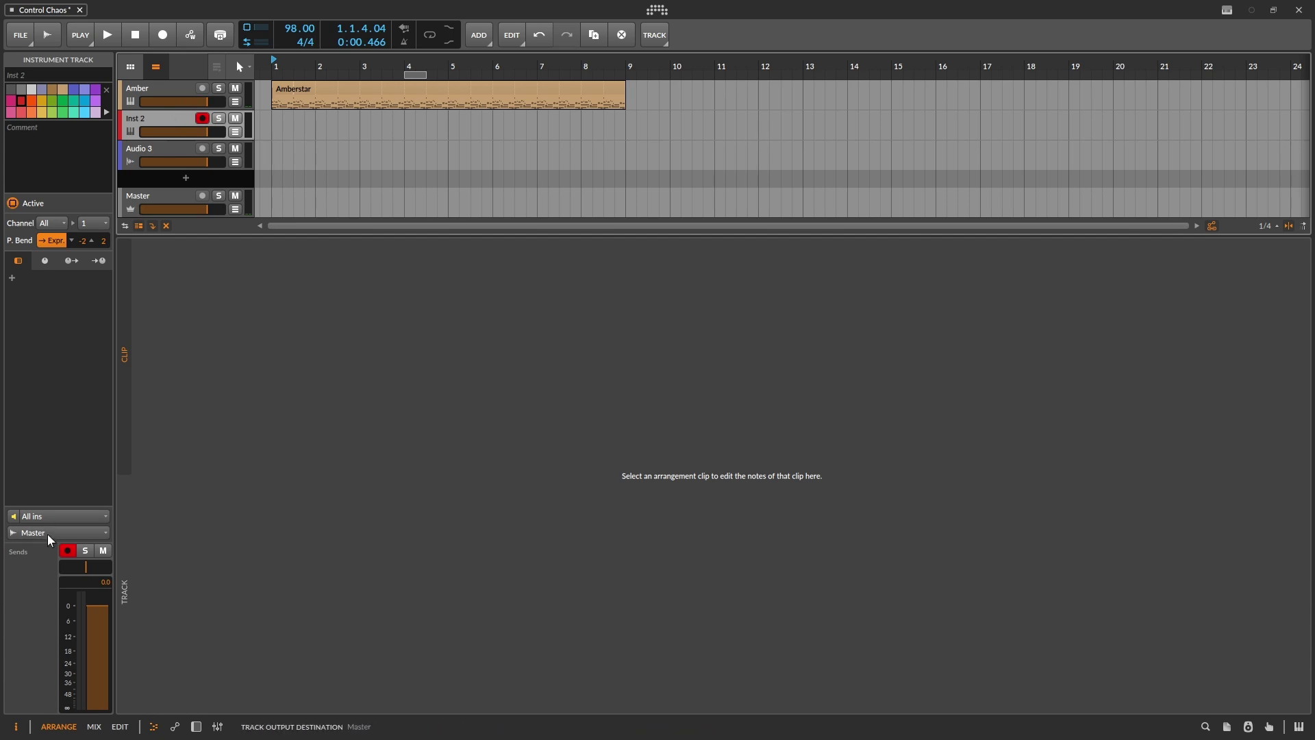
pyautogui.click(43, 516)
pyautogui.moveTo(102, 662)
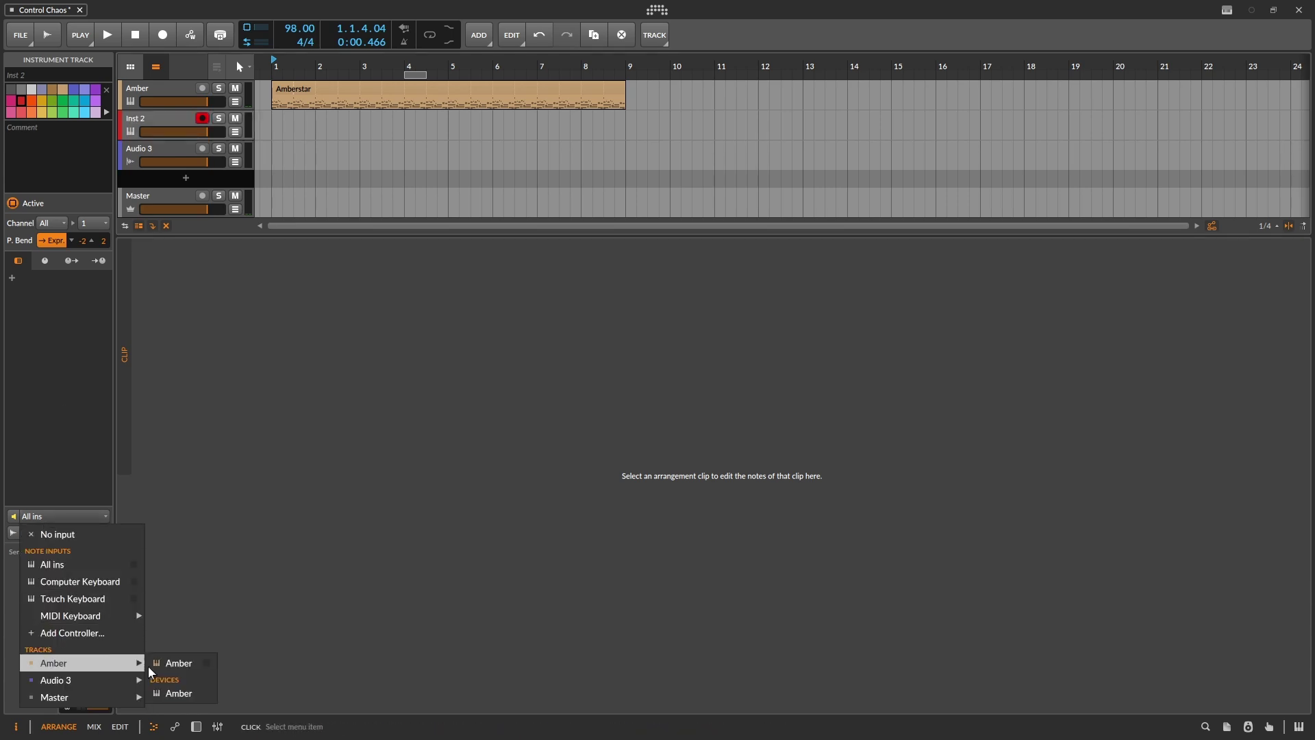
pyautogui.click(165, 663)
# Record Amber's notes onto the Inst 2 track, and move the clip, trimmed to eight bars, to bar 9 of the Amber track
pyautogui.press('r')
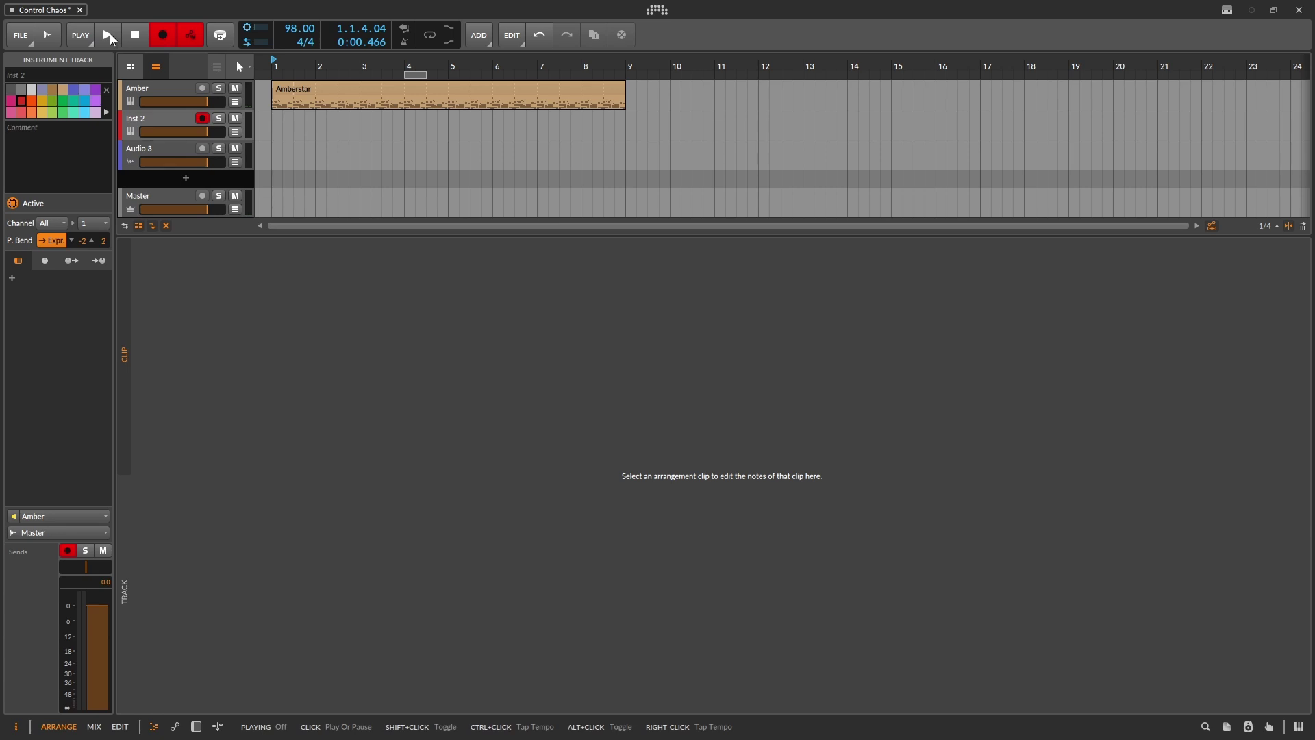
pyautogui.click(109, 35)
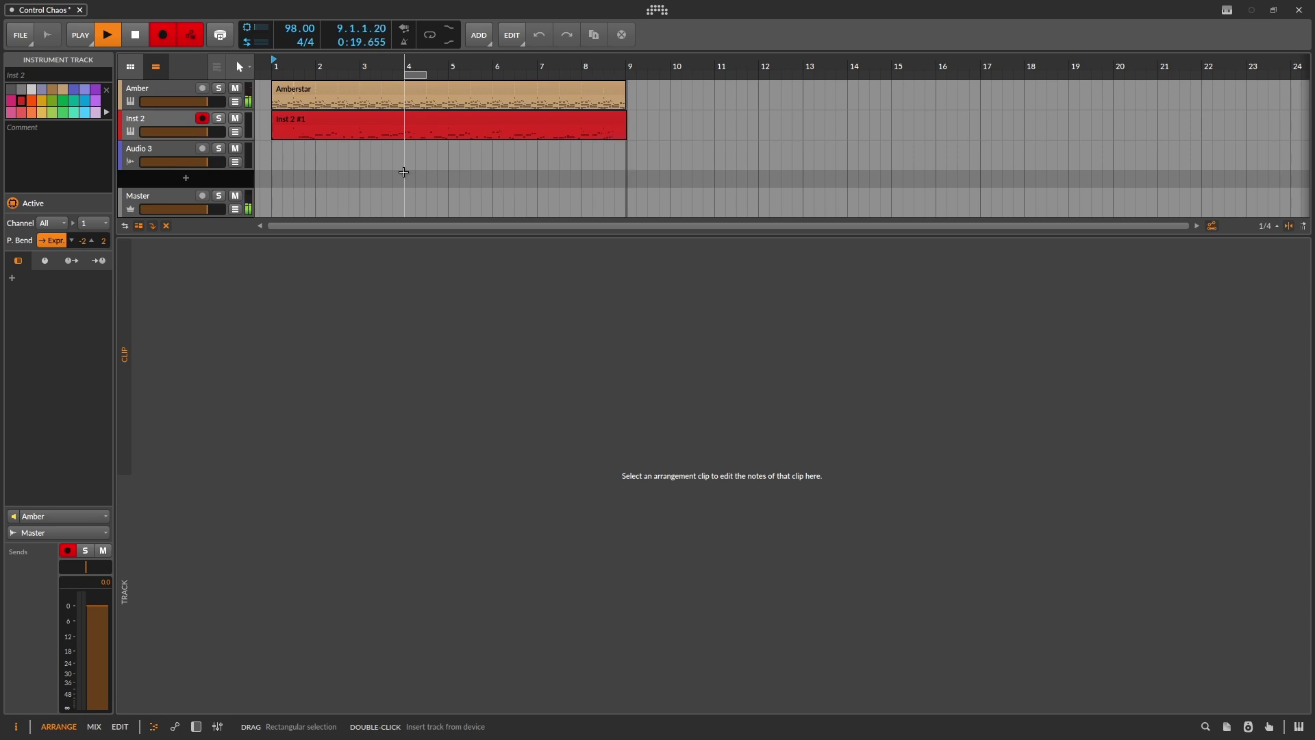
pyautogui.press('space')
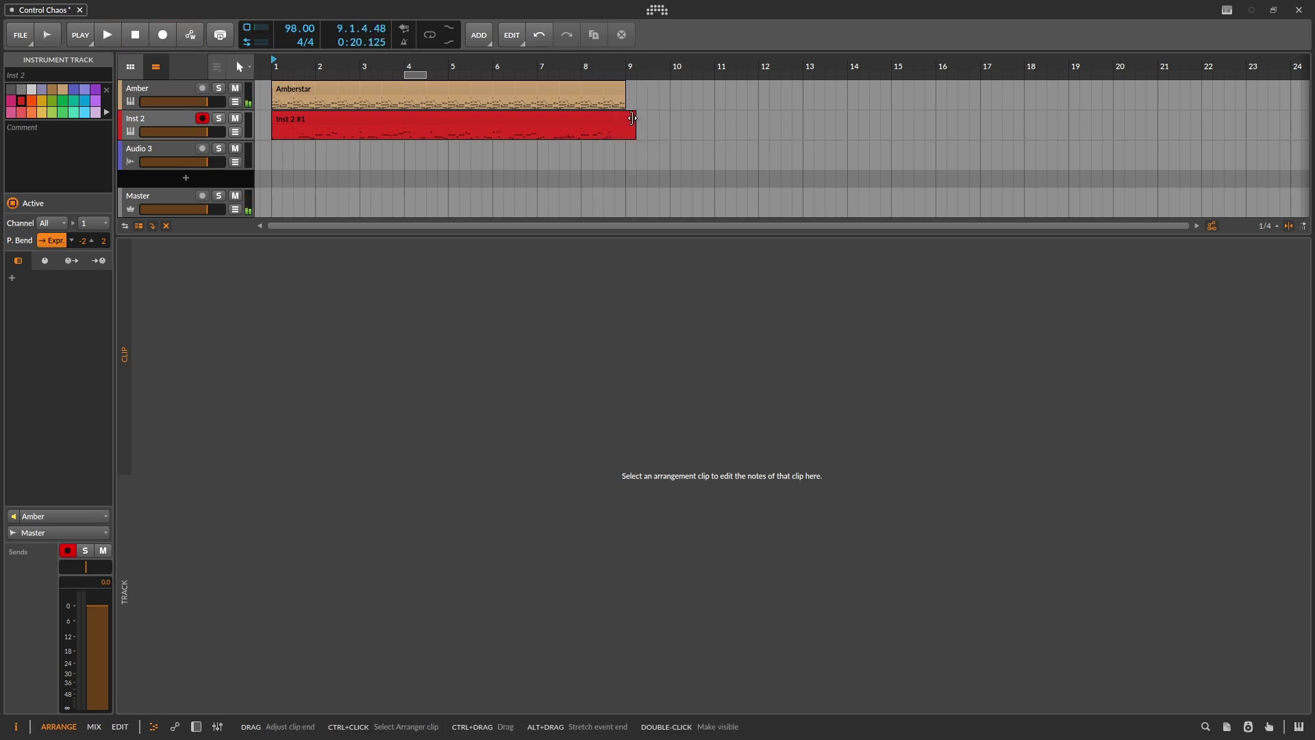
pyautogui.click(493, 124)
pyautogui.moveTo(432, 121); pyautogui.dragTo(786, 91)
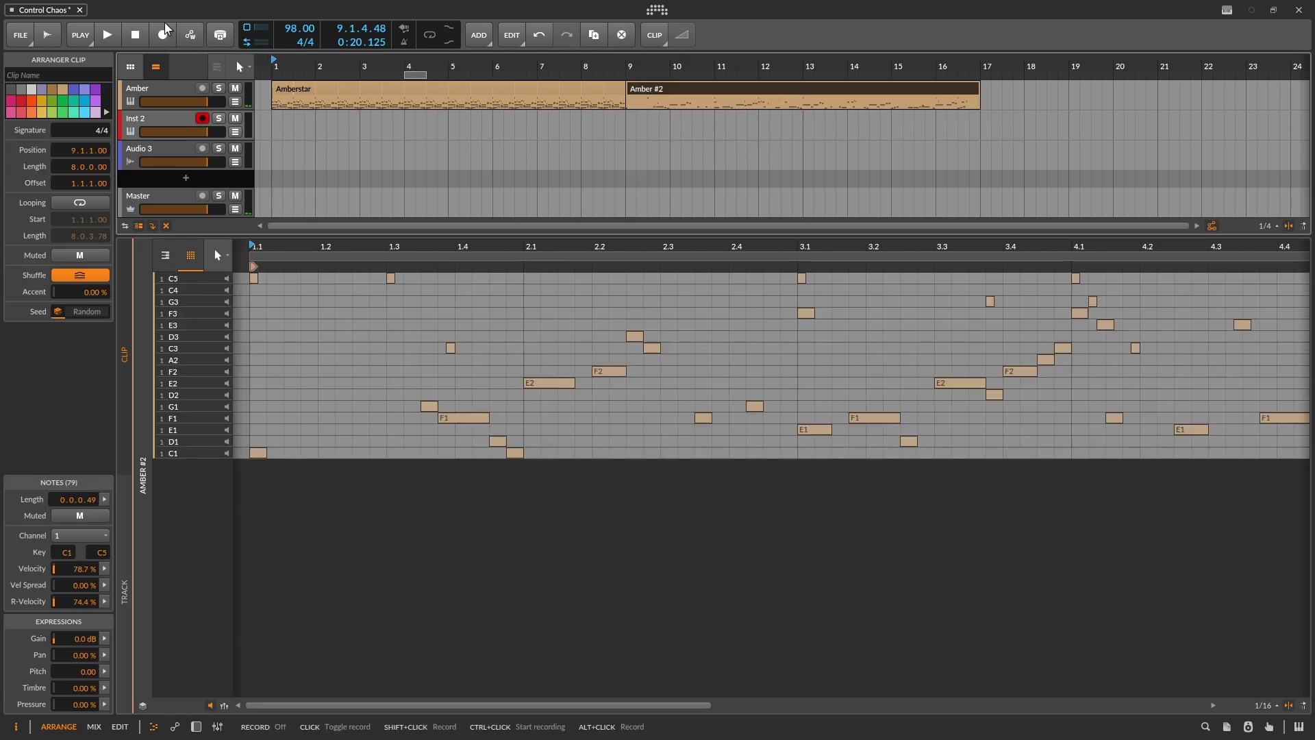
# Record a second pass onto Inst 2, trim it to eight bars, and move it to bar 17 of the Amber track
pyautogui.click(111, 29)
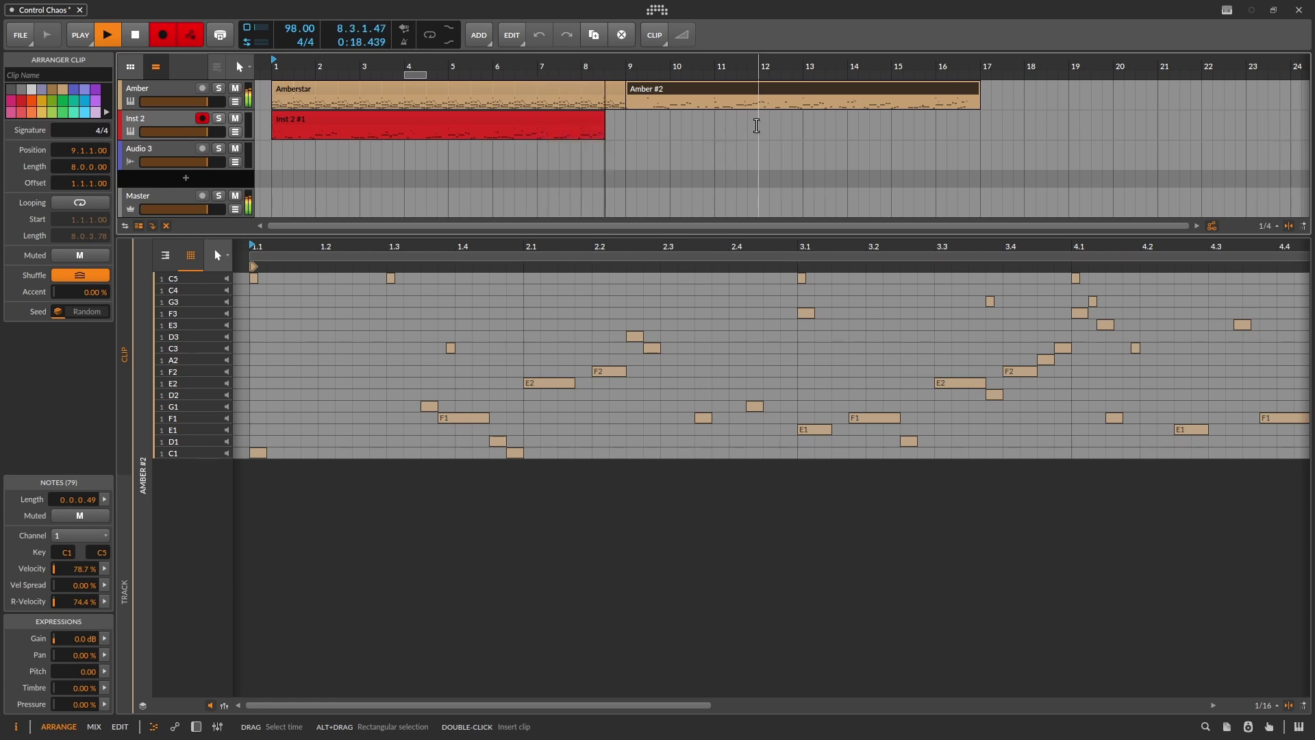
pyautogui.press('space')
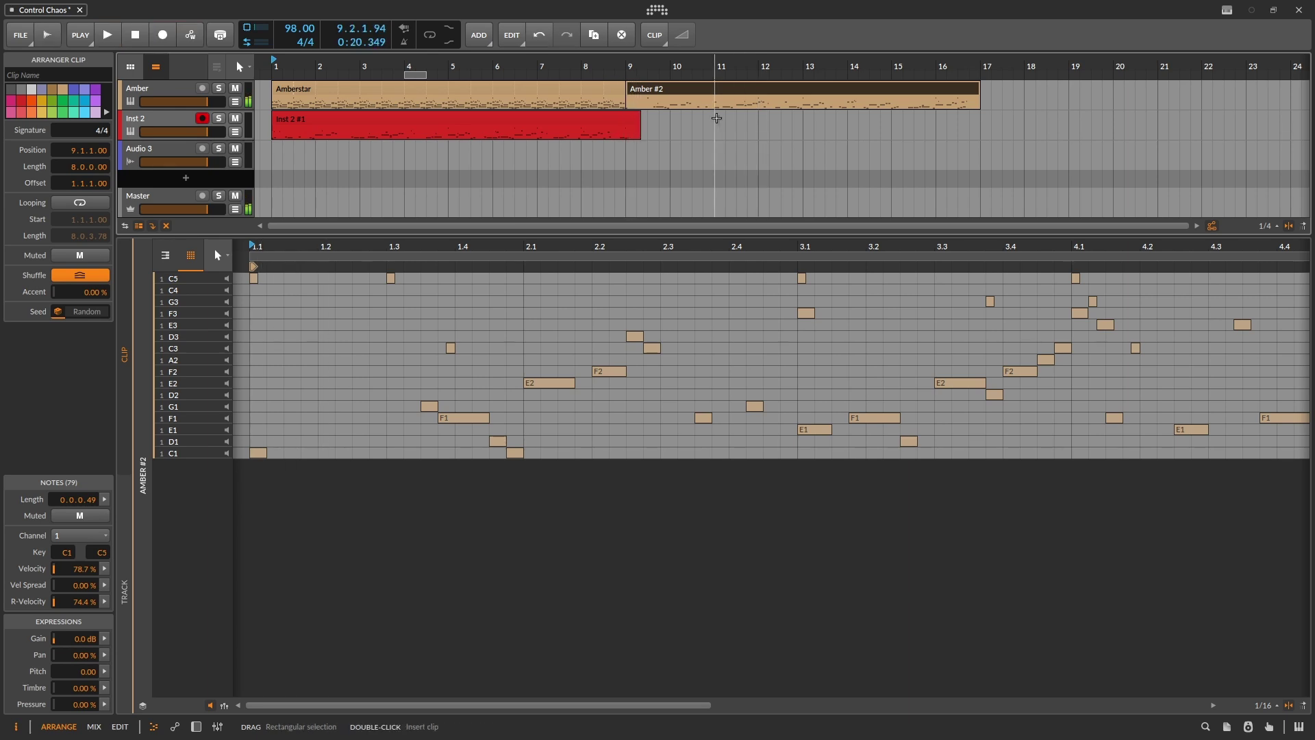
pyautogui.click(610, 126)
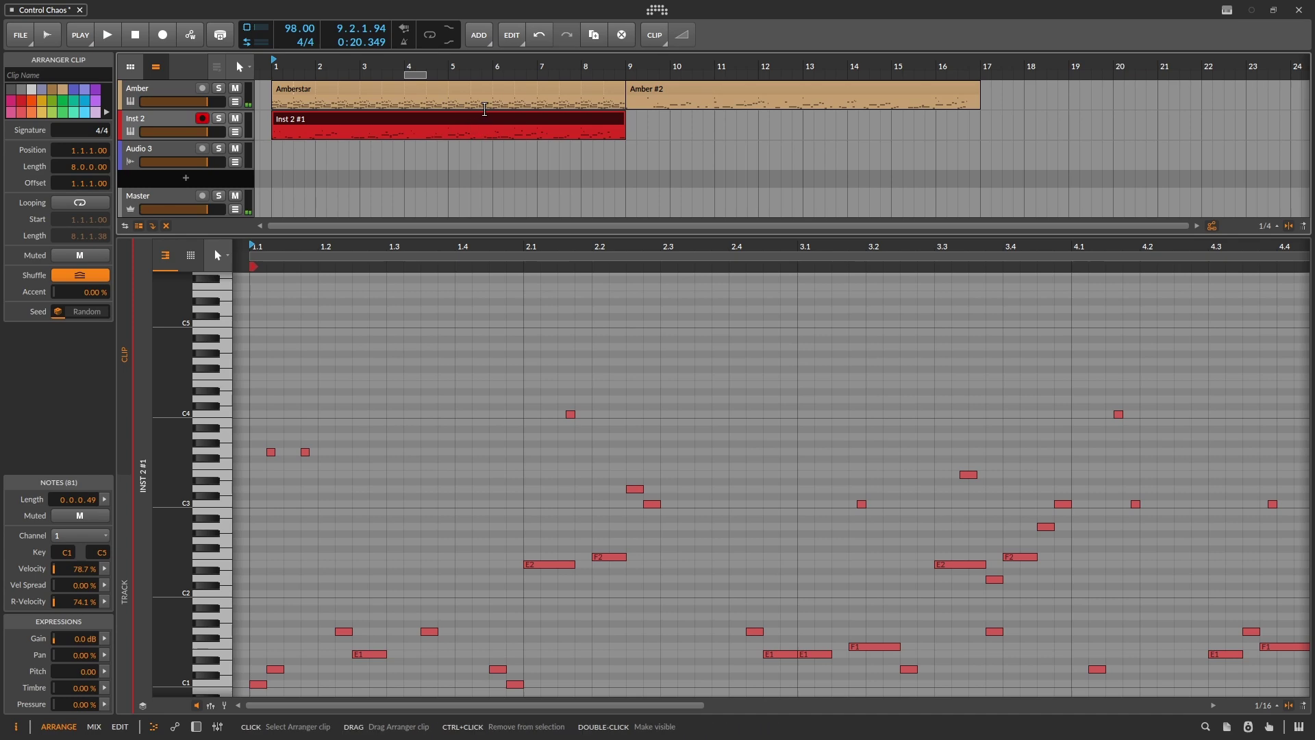
pyautogui.moveTo(552, 117); pyautogui.dragTo(1265, 101)
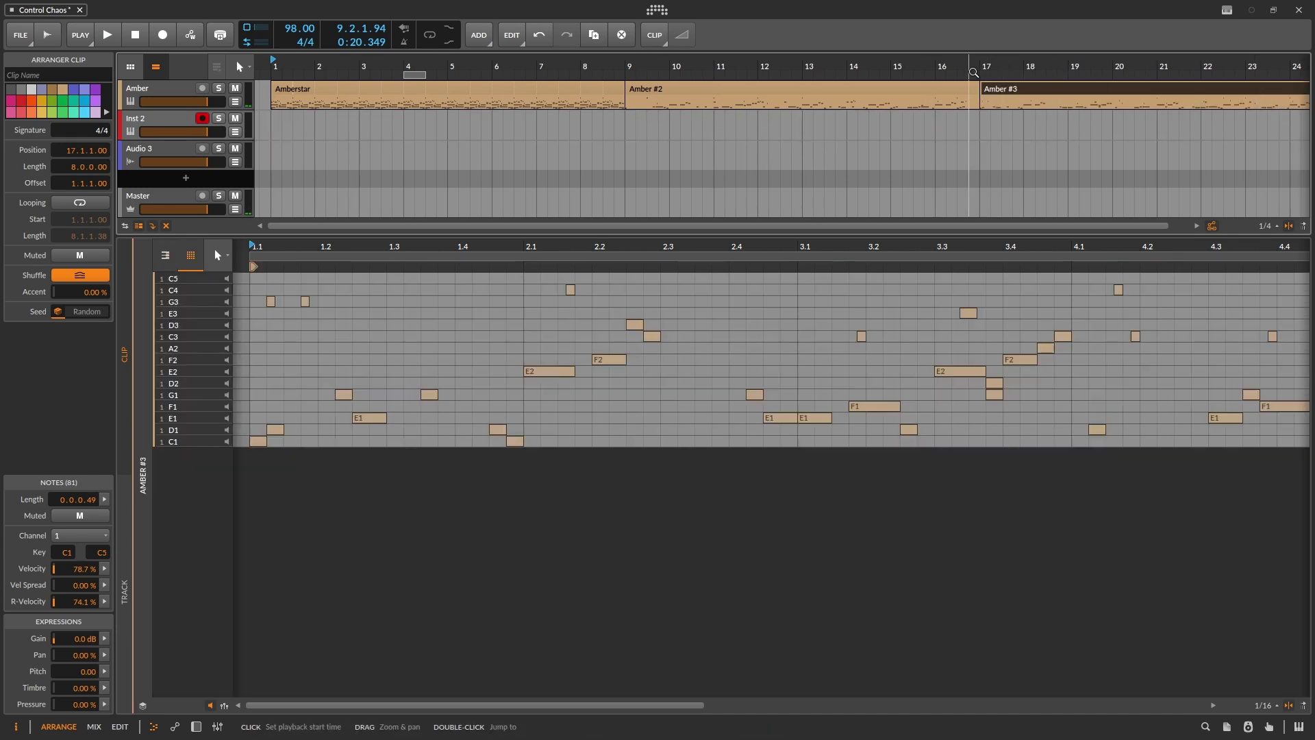
# Play the Amber #2 clip from bar 9 and examine its note pattern over the eight bars
pyautogui.click(687, 85)
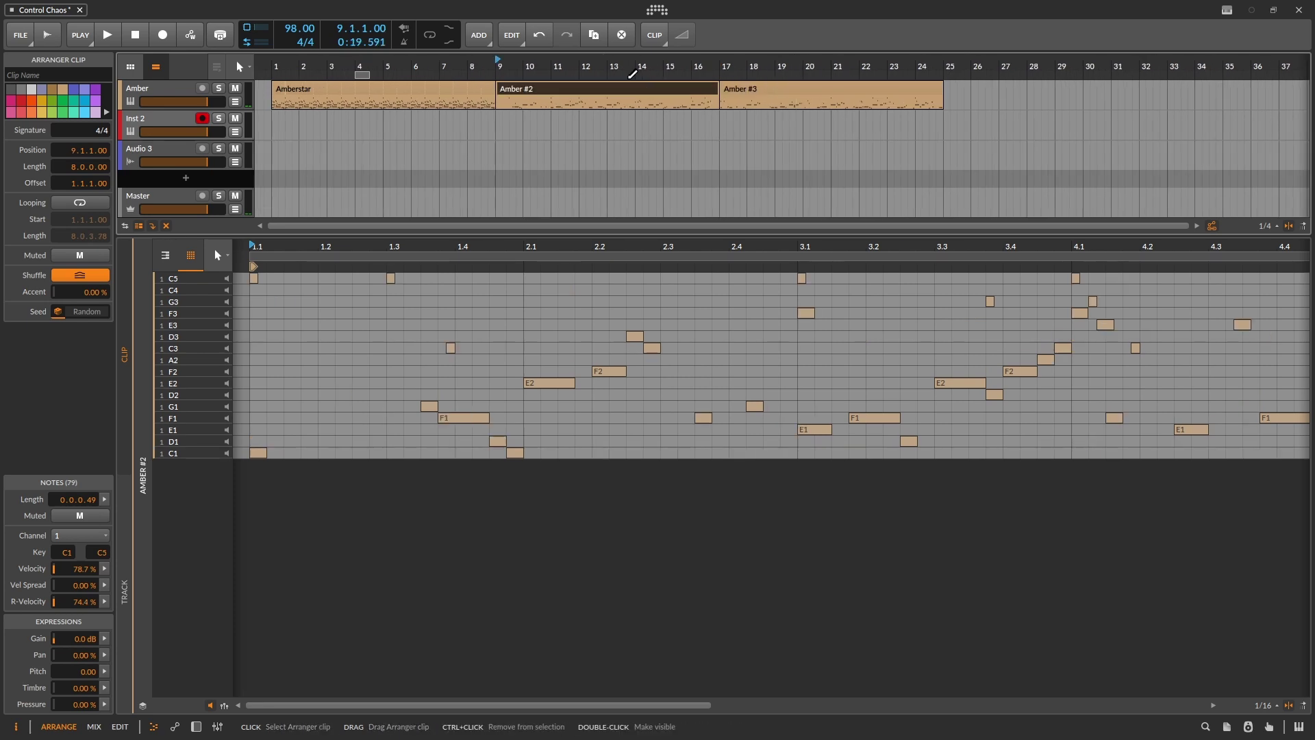
pyautogui.moveTo(558, 246); pyautogui.dragTo(384, 247)
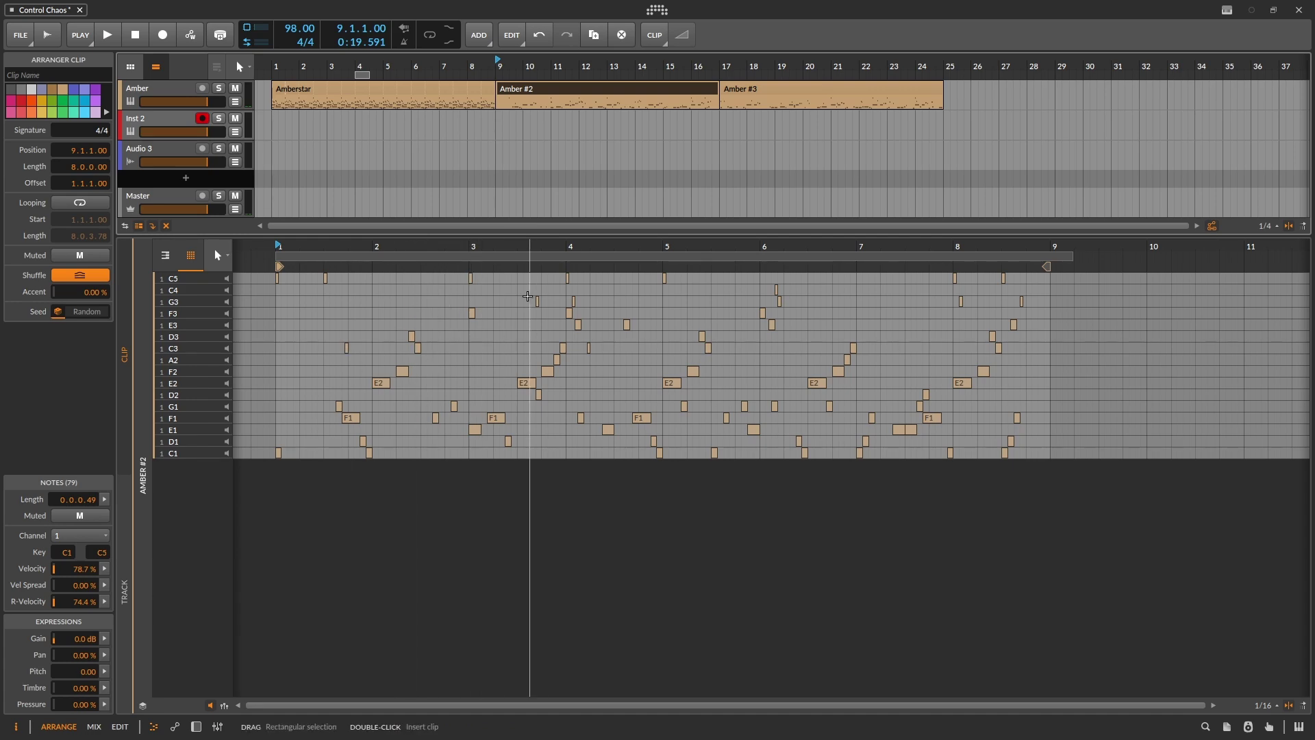
pyautogui.press('space')
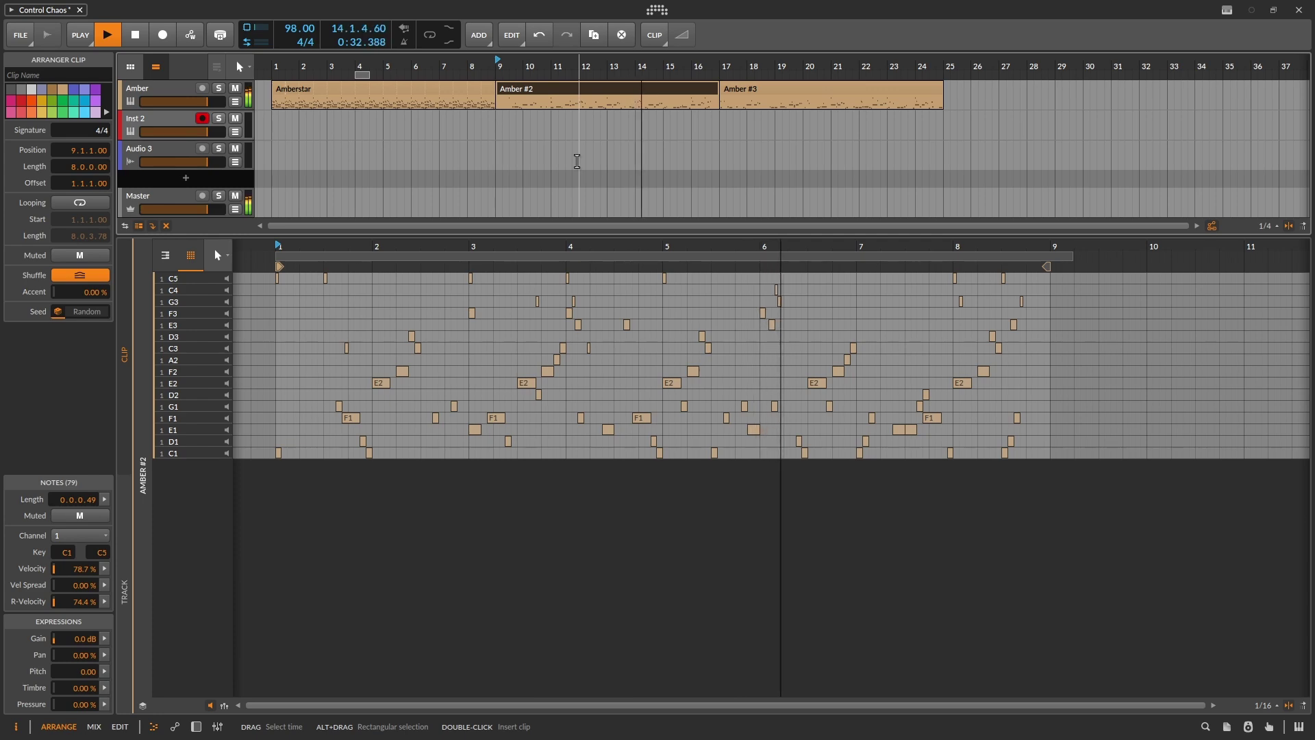
pyautogui.press('space')
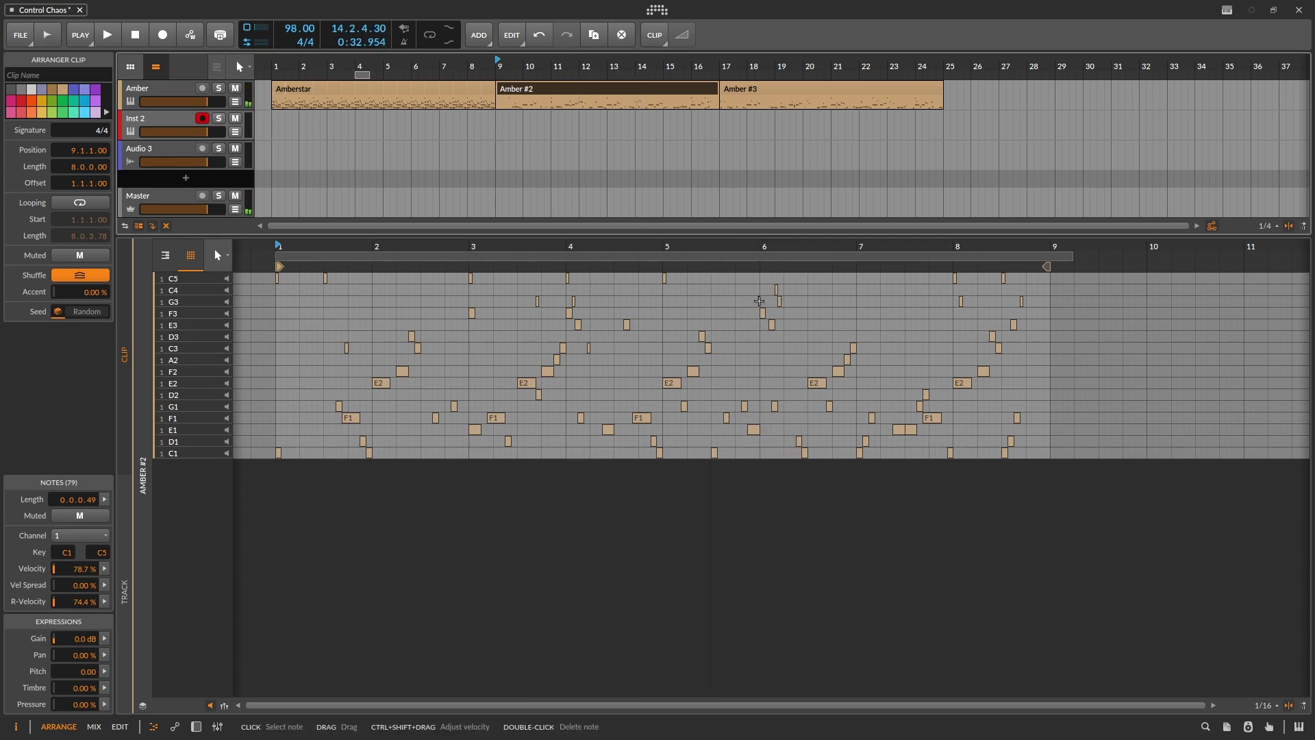
pyautogui.moveTo(763, 253); pyautogui.dragTo(783, 116)
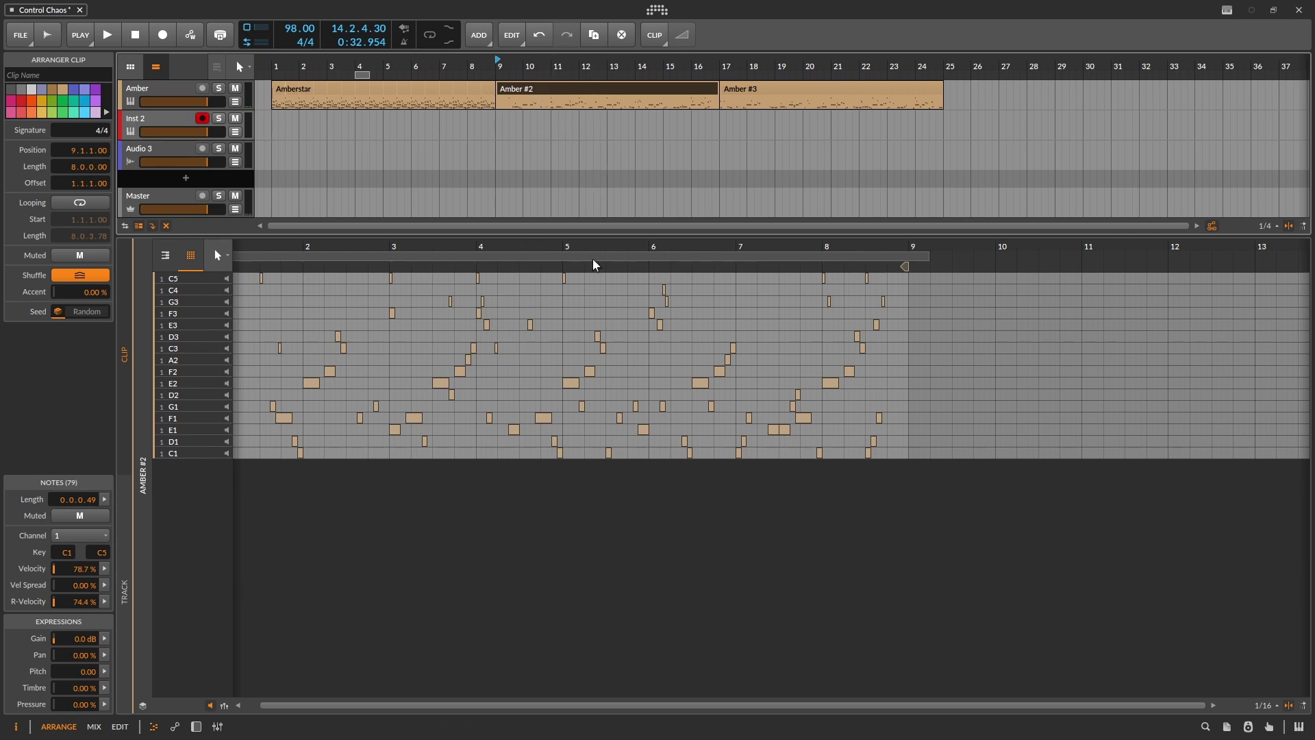
pyautogui.scroll(-2, 274, 60)
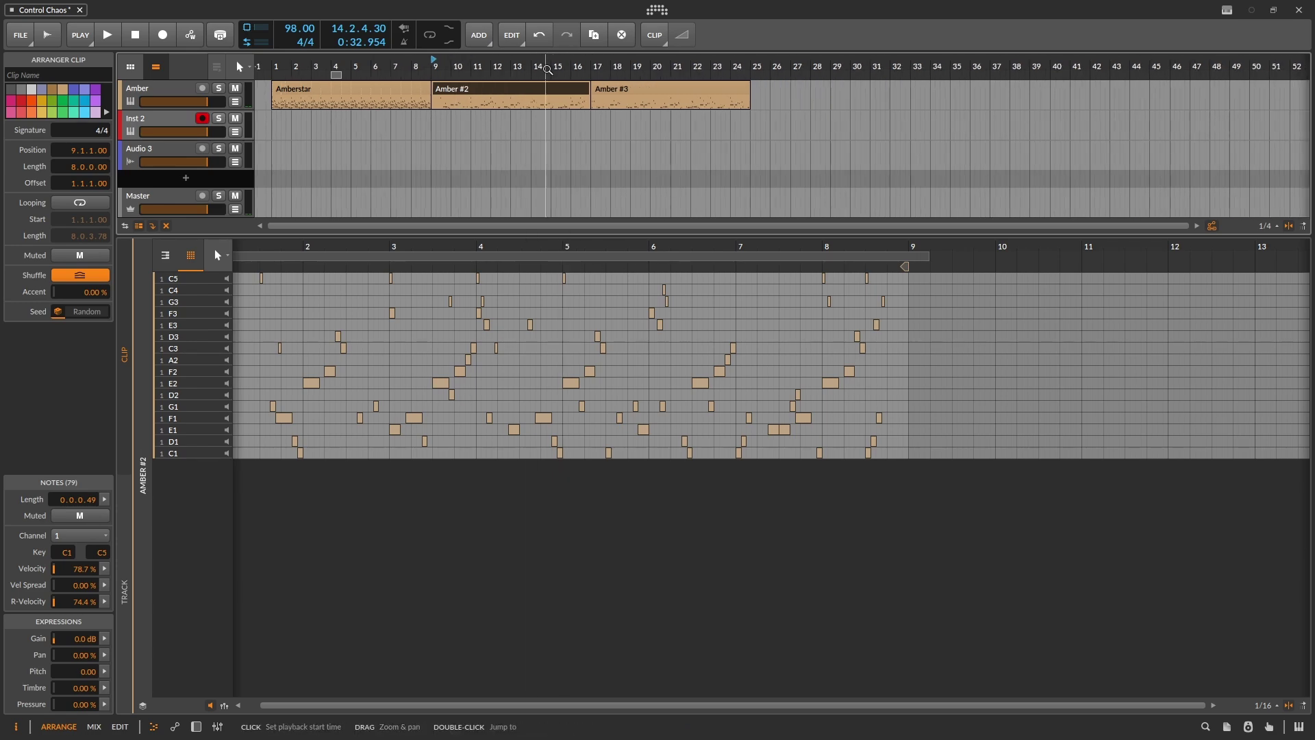
# Expand the Amberstar launcher clip into Scene 2 with 24 repeats, leaving Preserve Chance and Preserve Spread off
pyautogui.click(130, 66)
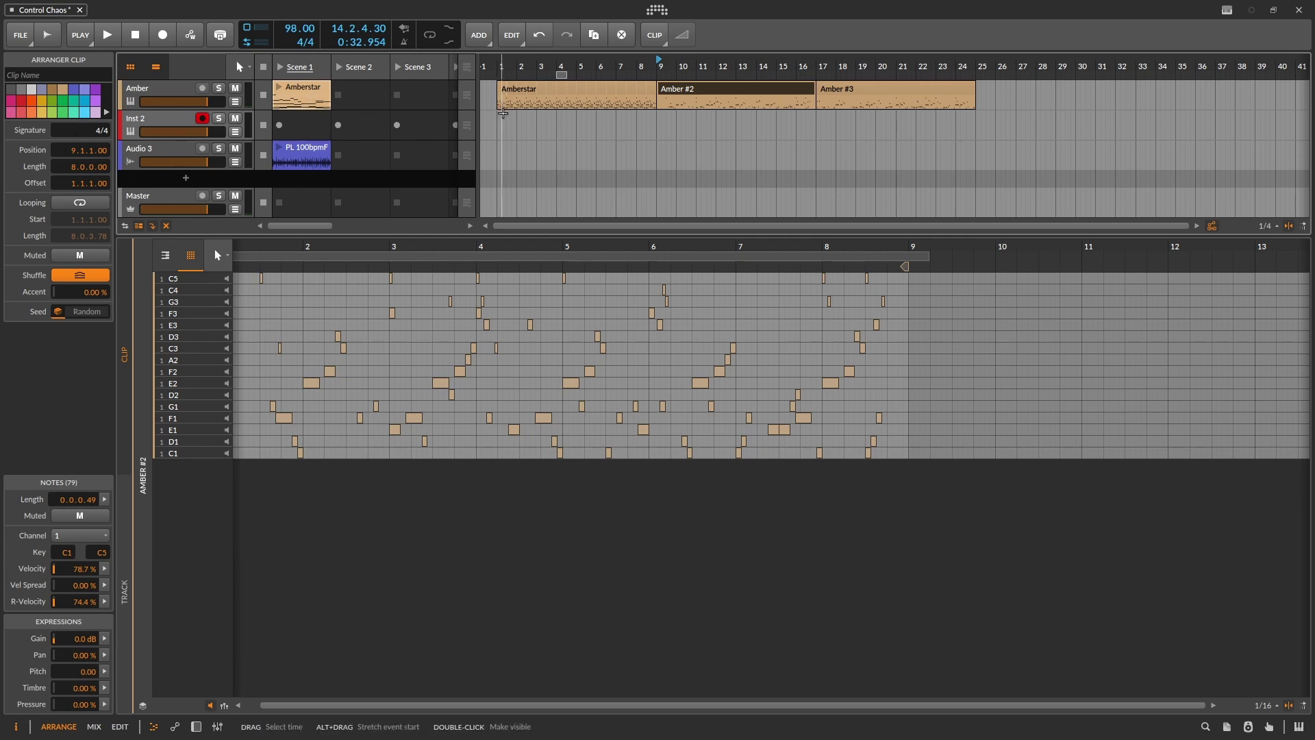
pyautogui.click(310, 94)
pyautogui.rightClick(310, 93)
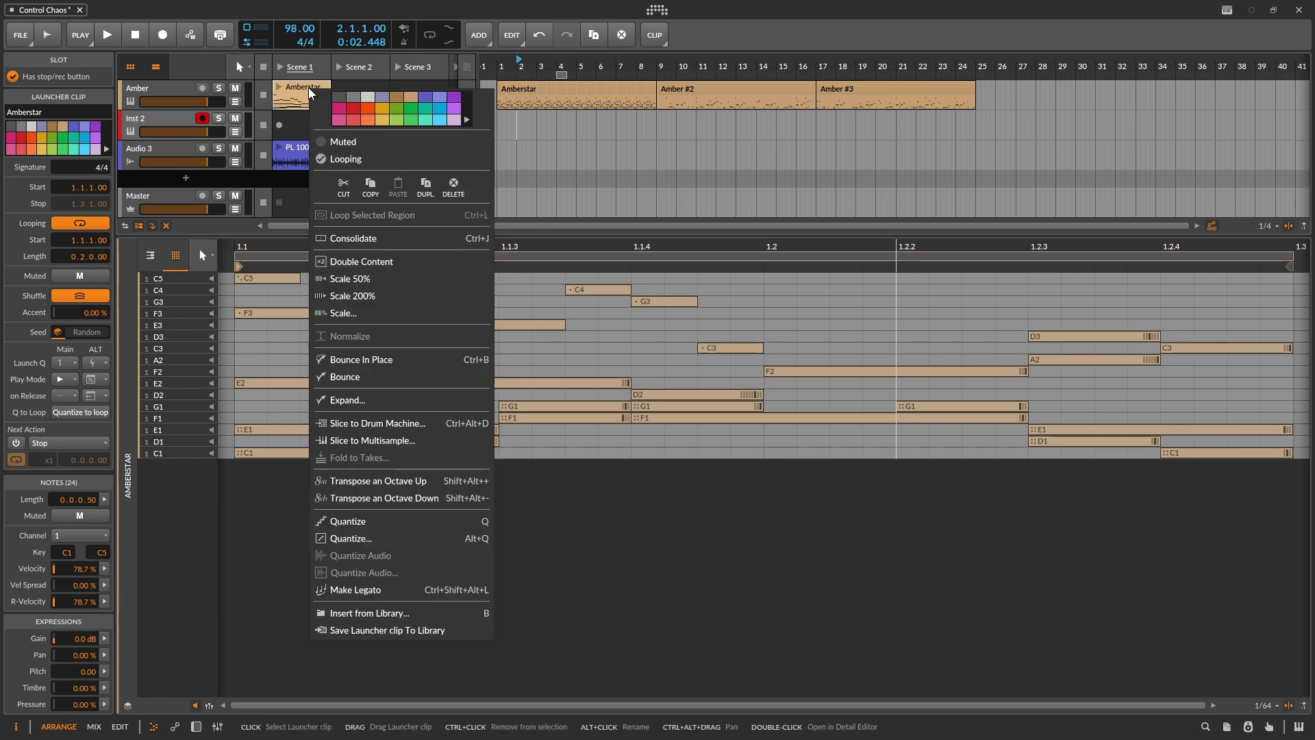
pyautogui.click(341, 407)
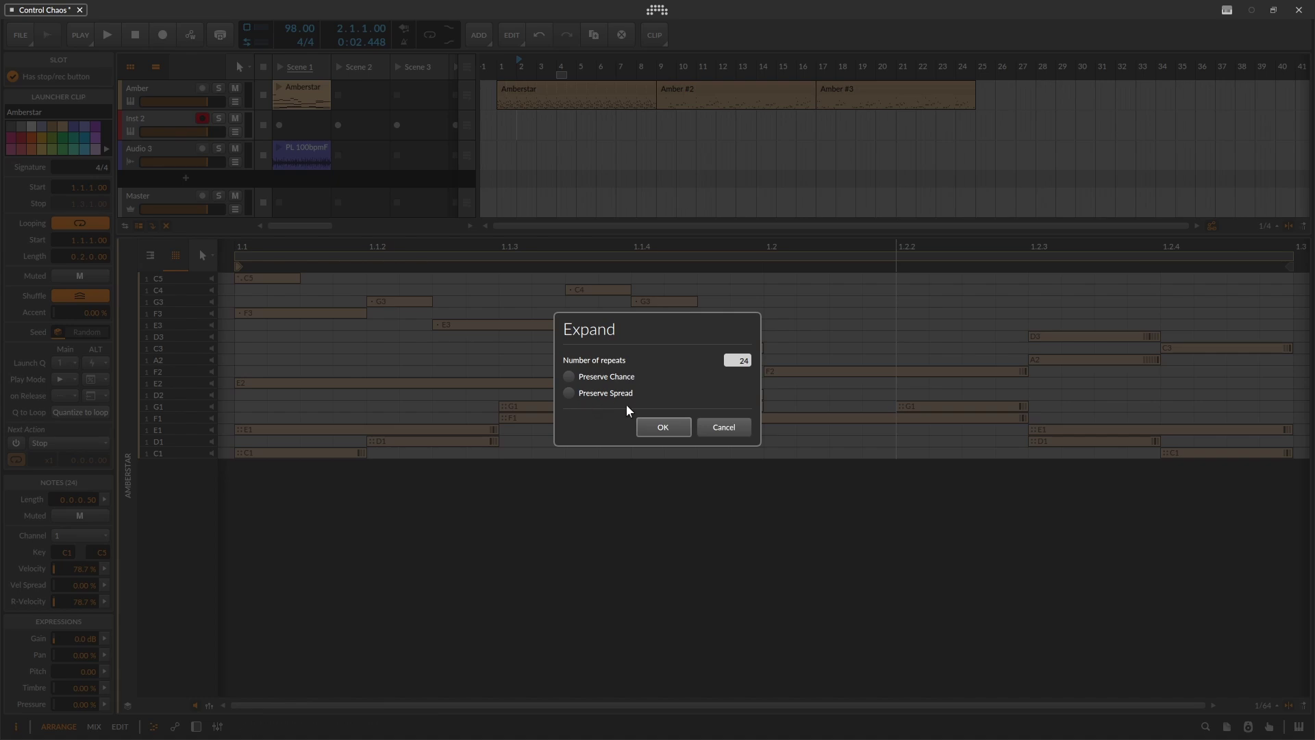
pyautogui.click(662, 426)
pyautogui.hotkey('ctrl', 'd')
# Audition the expanded Amberstar clip in Scene 2 and examine its note pattern across the full length
pyautogui.click(337, 87)
pyautogui.press('space')
pyautogui.click(346, 89)
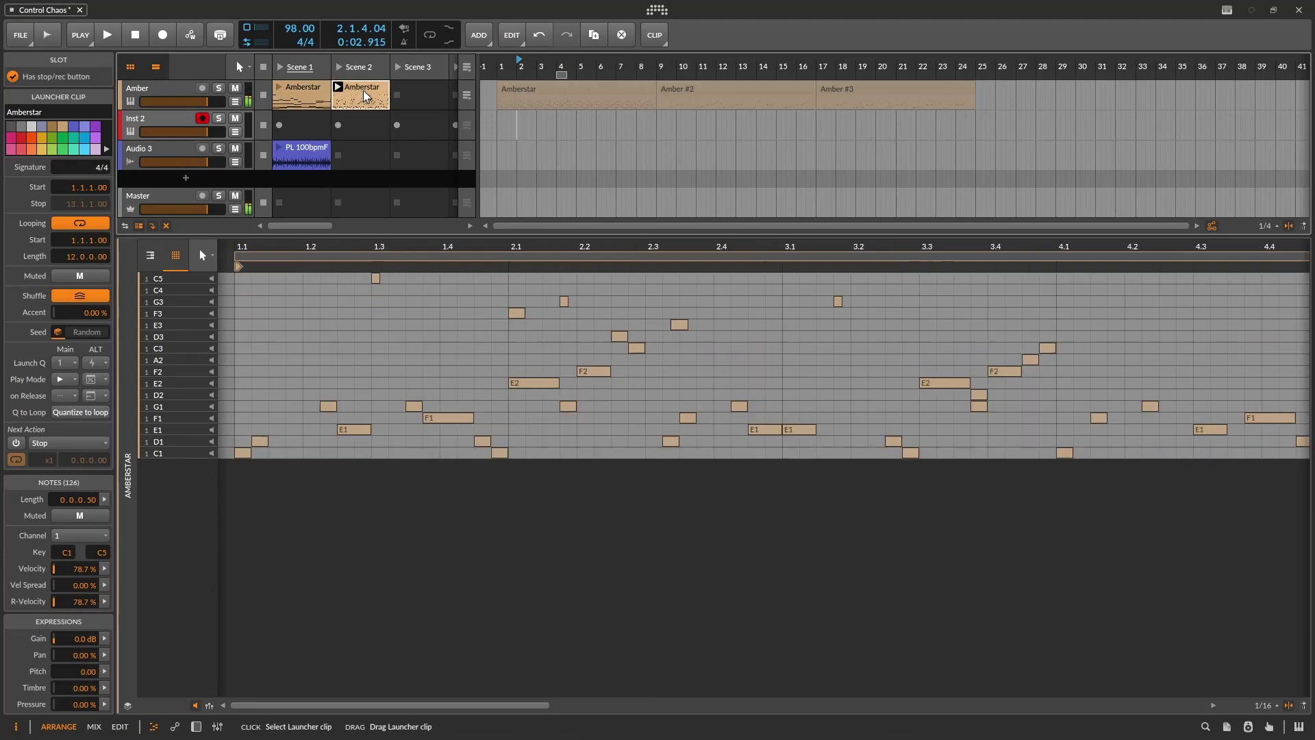
pyautogui.press('-')
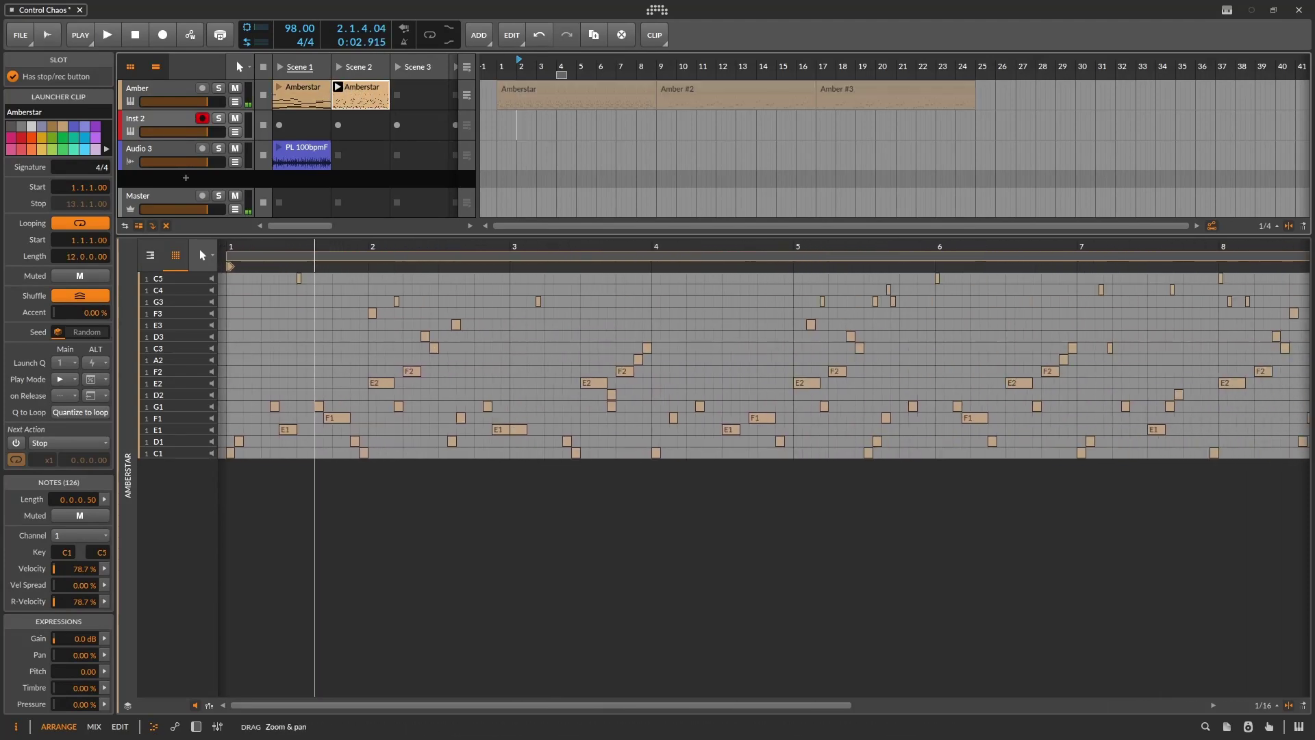
pyautogui.moveTo(311, 250); pyautogui.dragTo(311, 277)
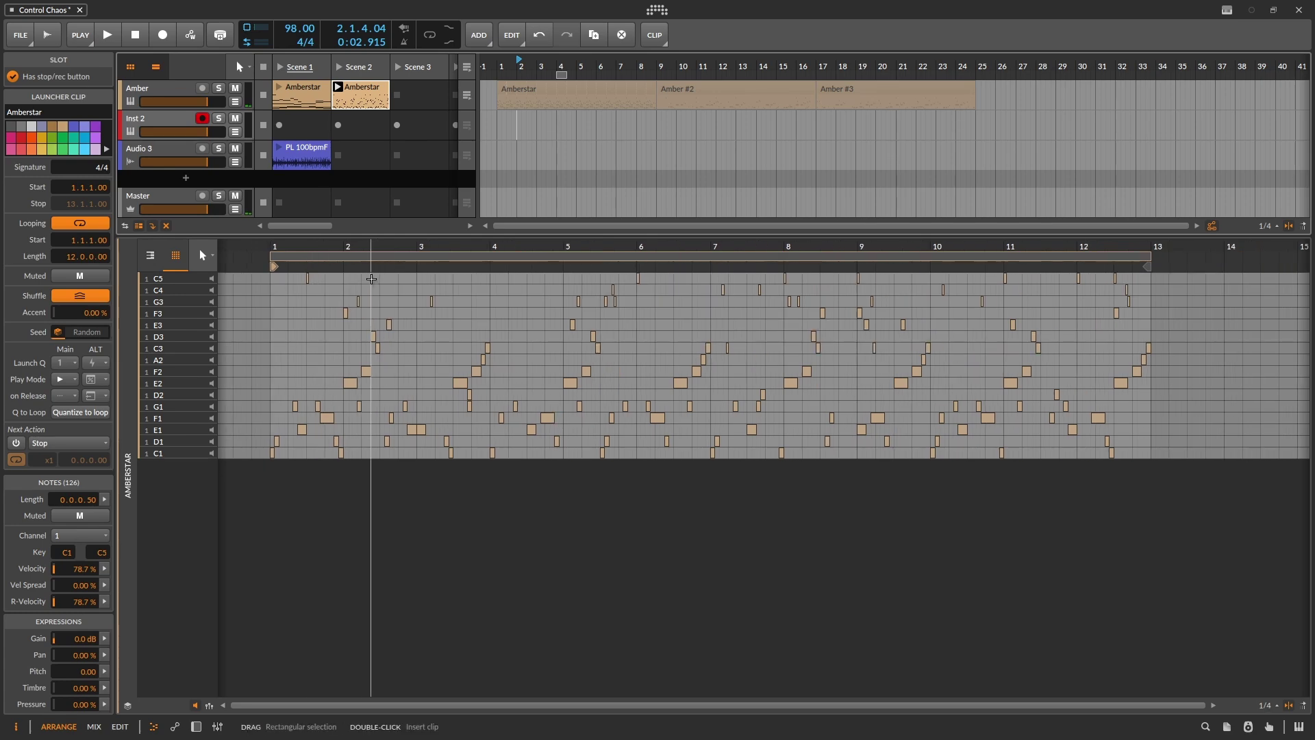
# Move the drum loop clip on Audio 3 to Scene 2 and play it together with the expanded Amberstar clip
pyautogui.click(339, 87)
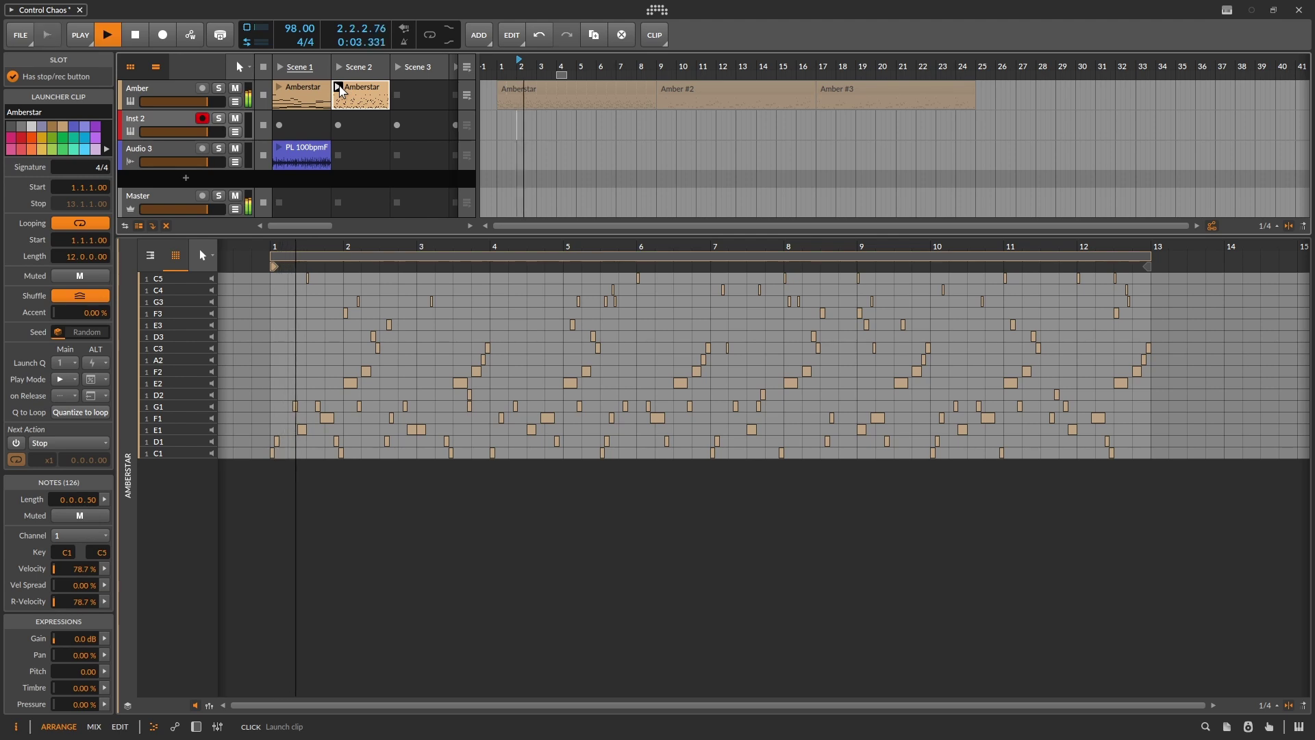
pyautogui.moveTo(305, 154); pyautogui.dragTo(335, 165)
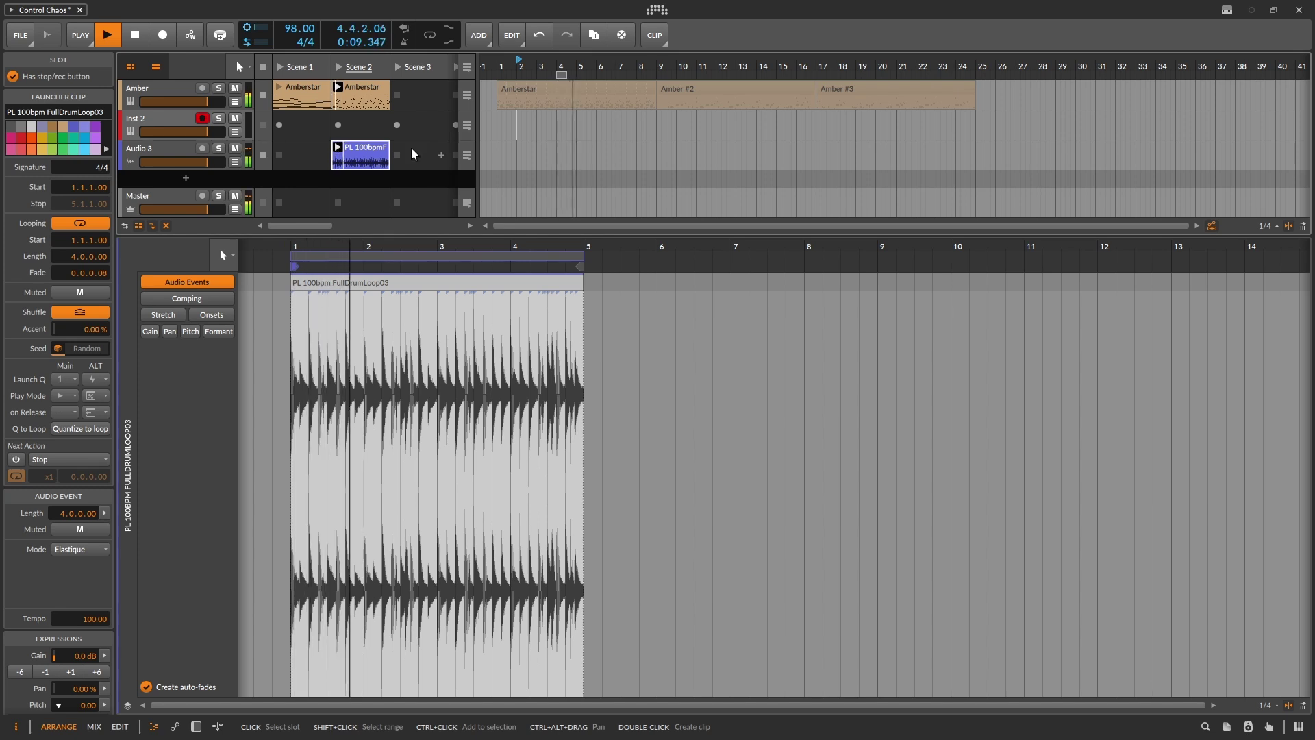
pyautogui.click(373, 95)
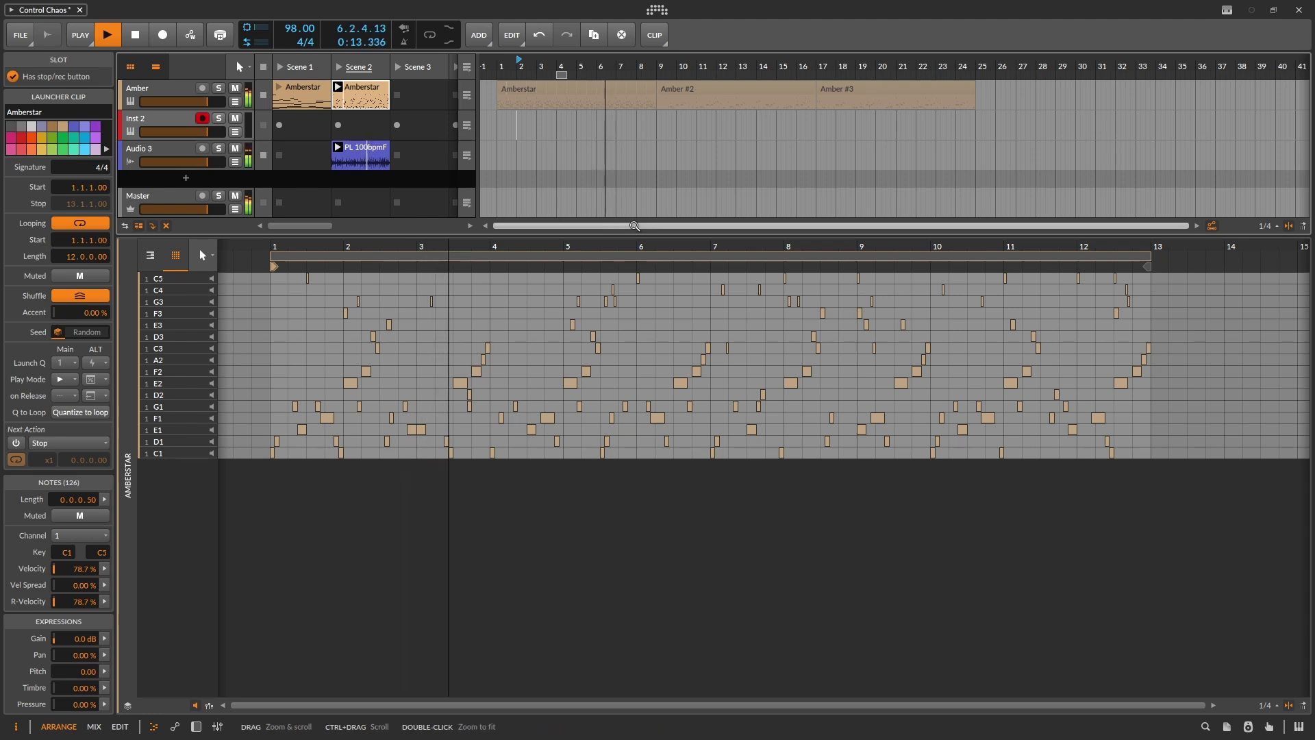
pyautogui.press('space')
# Shorten the expanded Amberstar clip's loop to the first four bars and play it back
pyautogui.moveTo(1147, 256); pyautogui.dragTo(557, 356)
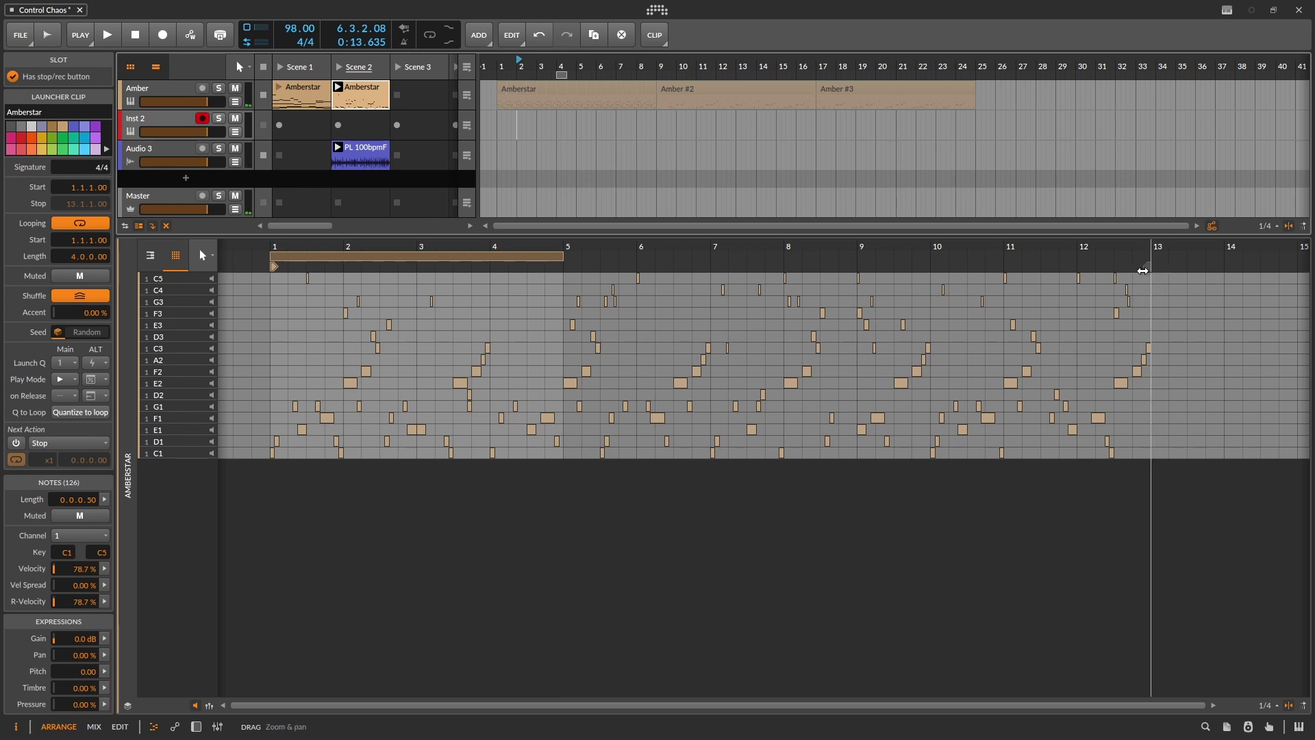
pyautogui.click(1090, 276)
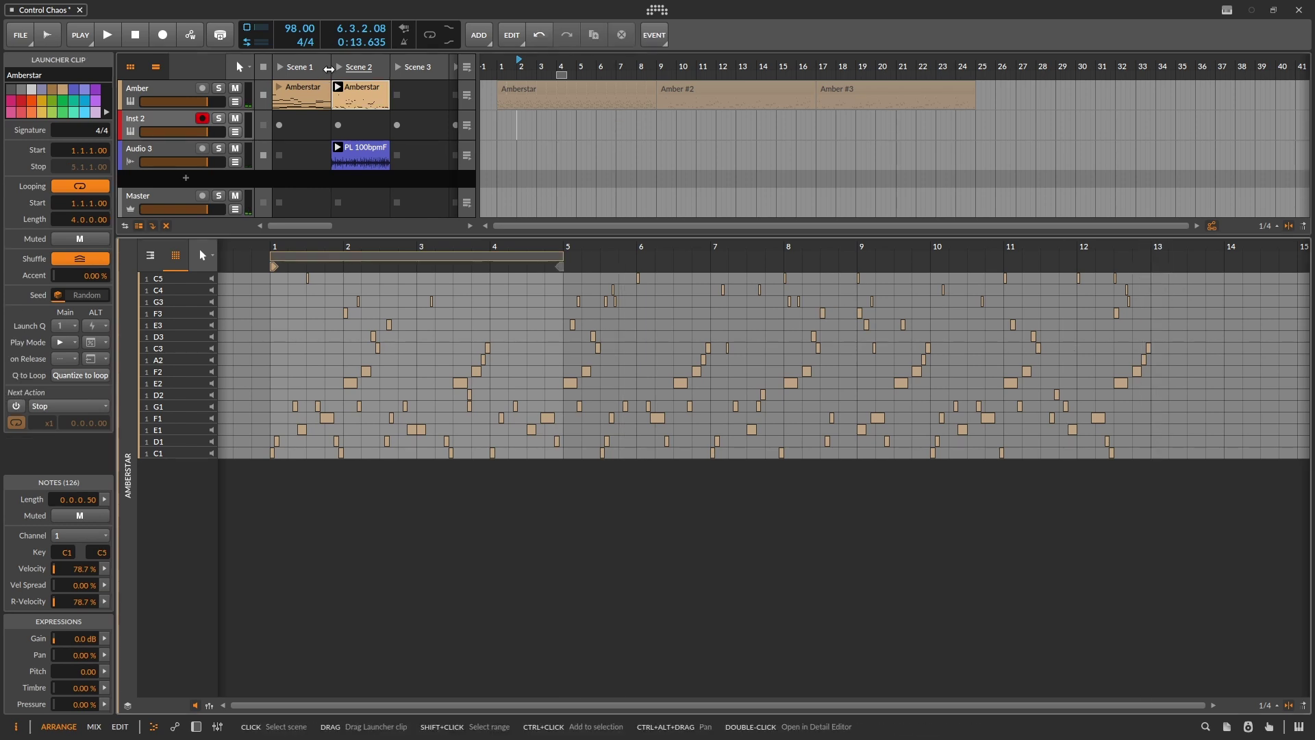
pyautogui.press('space')
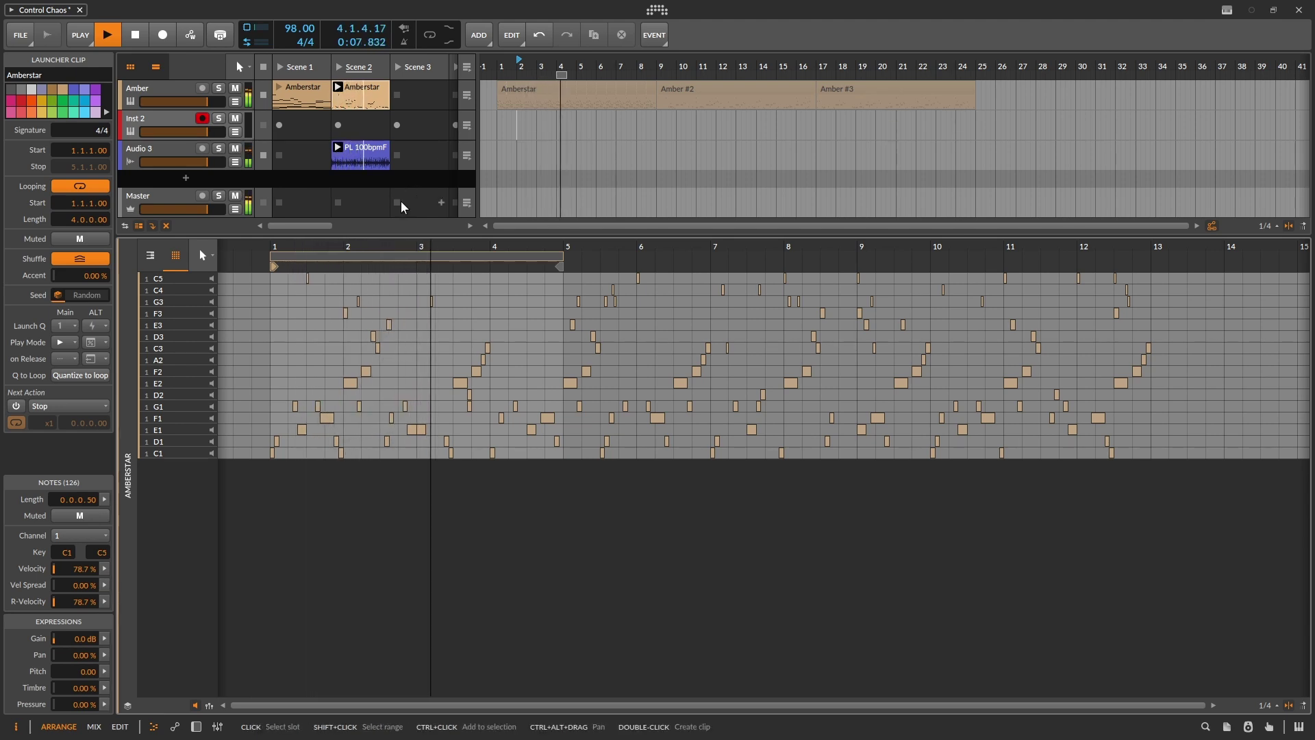
# During playback, delete the E2 note at 2.1 and the D1, F1 and E3 notes around 2.3 from the expanded clip
pyautogui.moveTo(376, 259); pyautogui.dragTo(376, 288)
pyautogui.moveTo(448, 260); pyautogui.dragTo(492, 249)
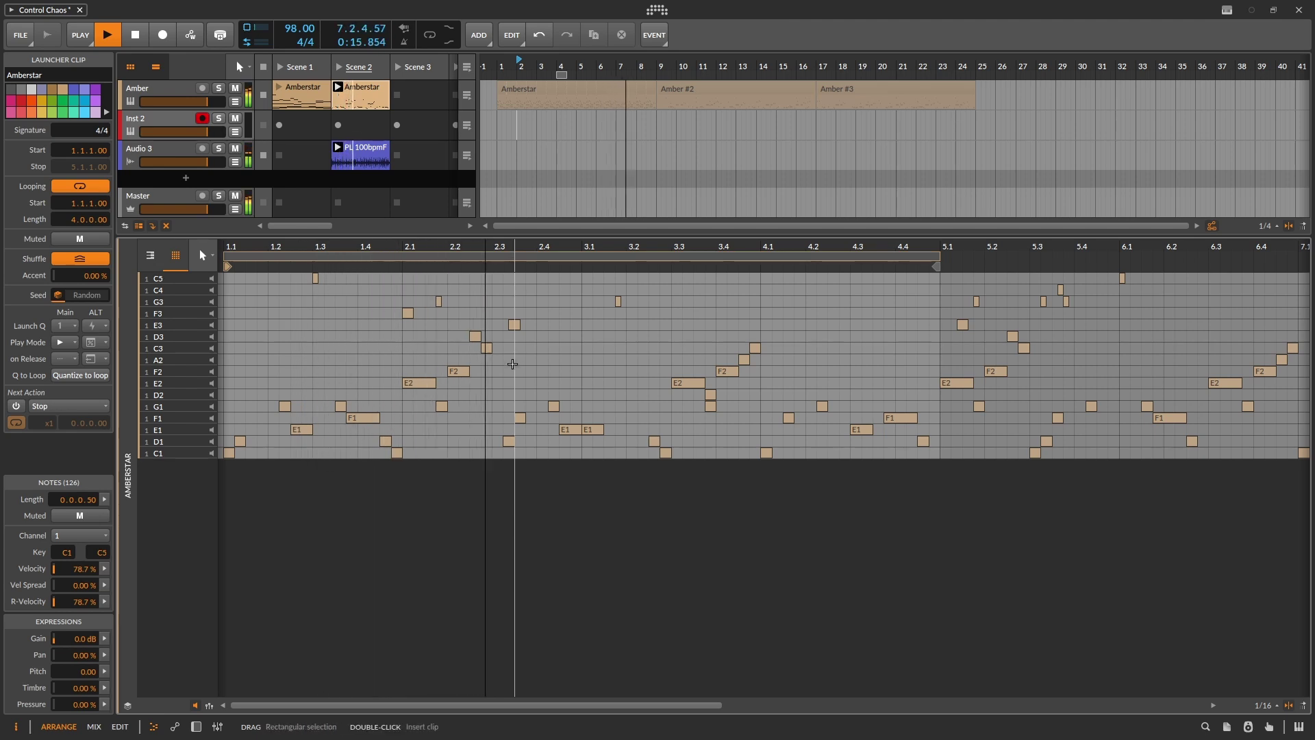
pyautogui.doubleClick(507, 441)
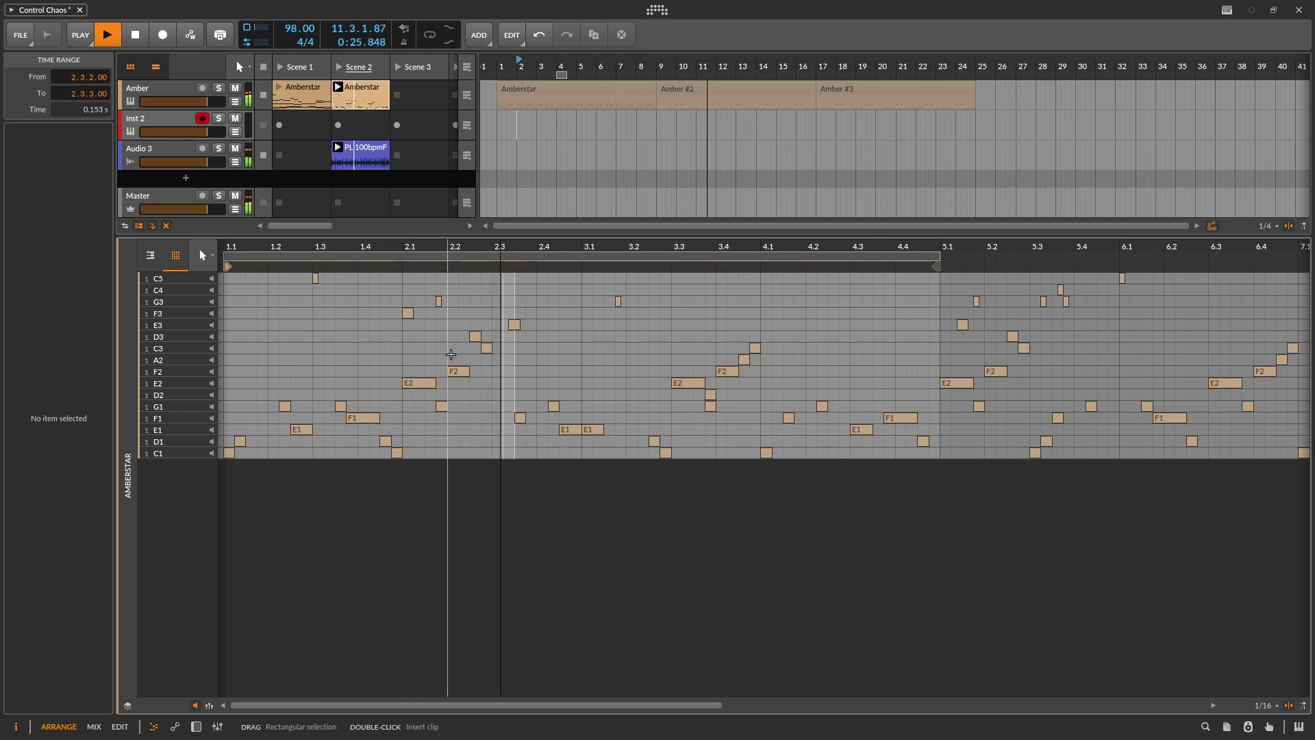
pyautogui.click(427, 384)
pyautogui.doubleClick(427, 384)
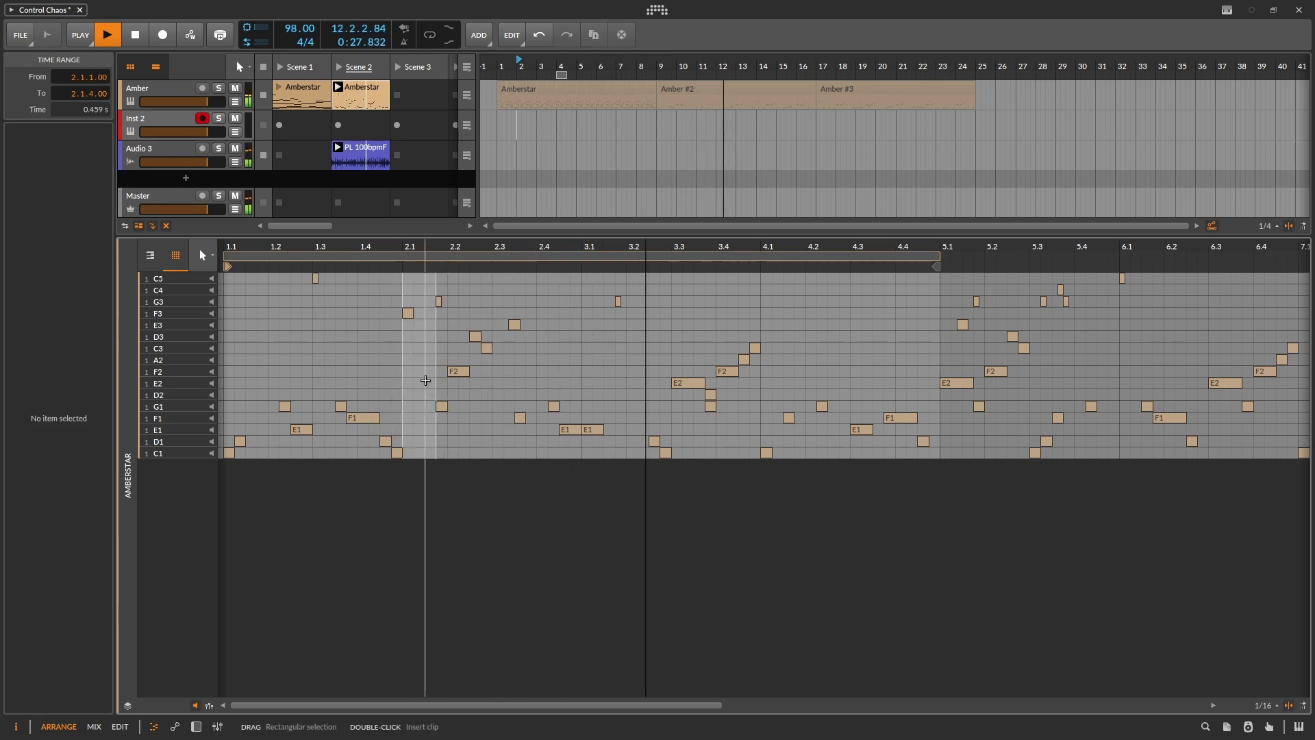
pyautogui.doubleClick(520, 418)
pyautogui.press('Delete')
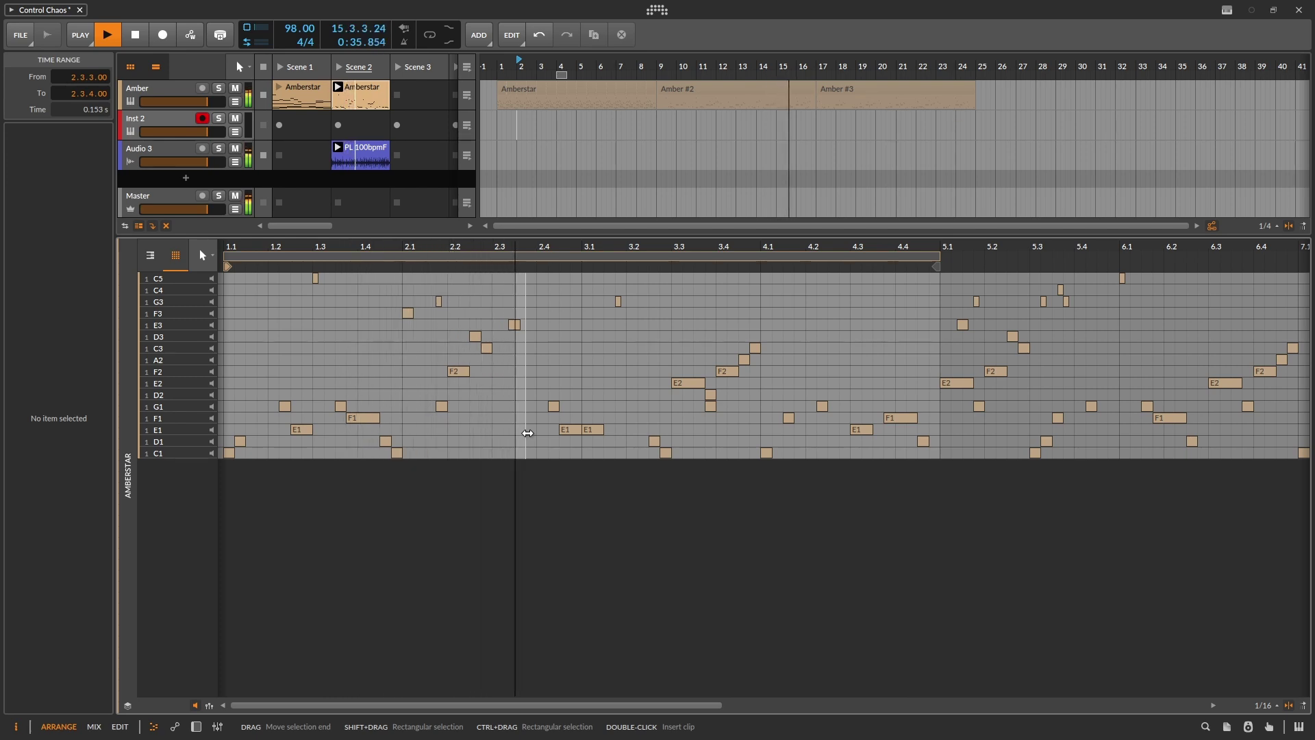
pyautogui.click(512, 324)
pyautogui.doubleClick(510, 324)
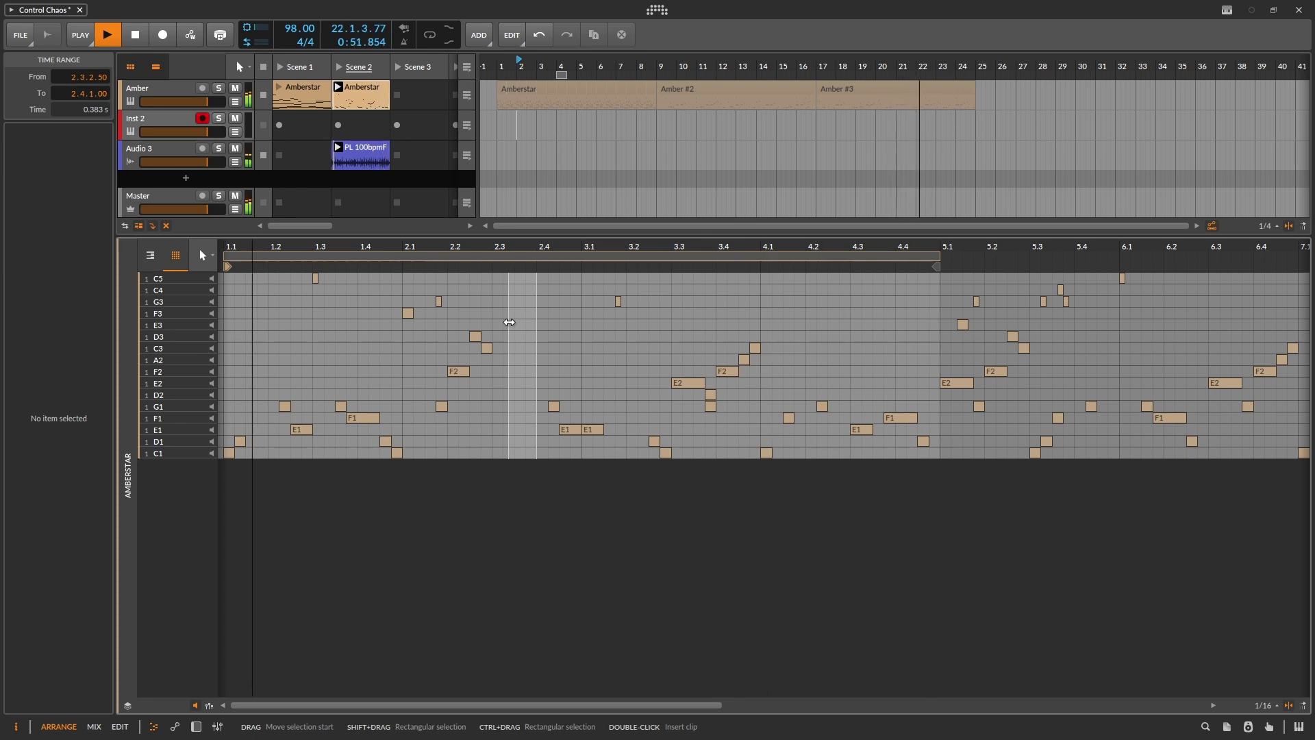
pyautogui.press('space')
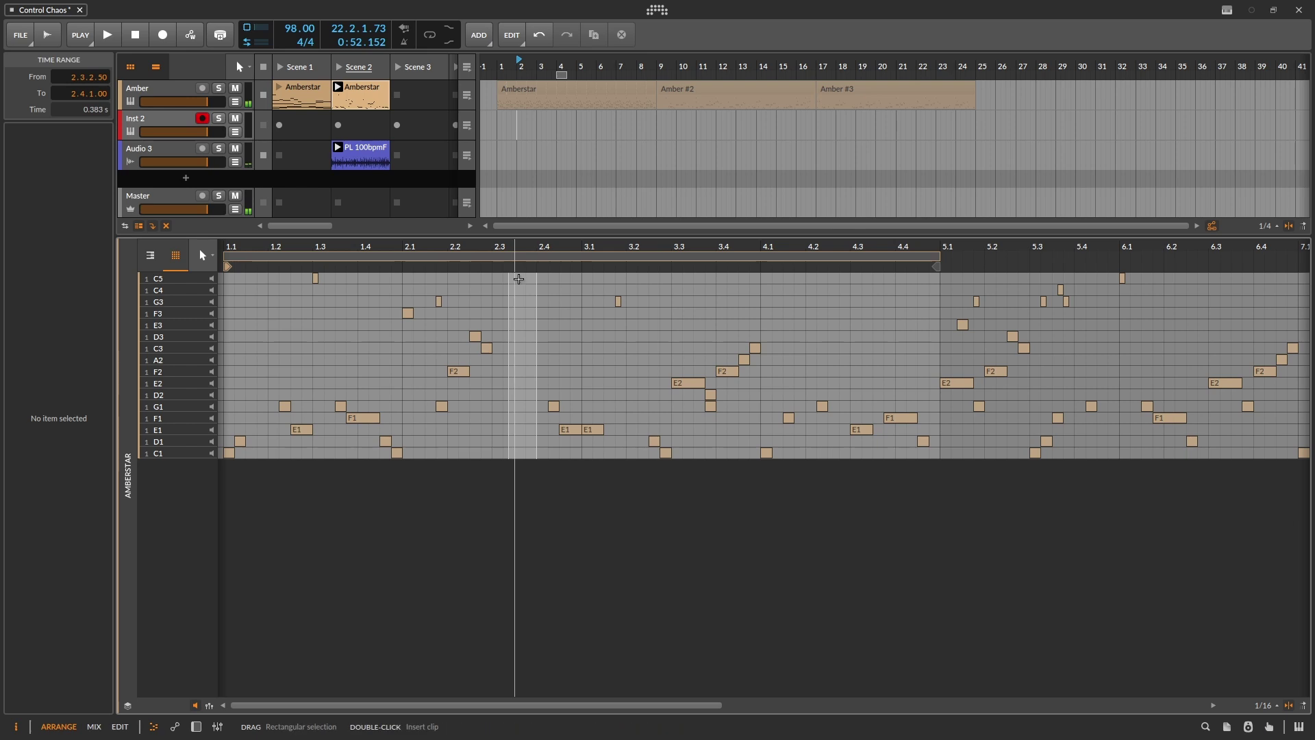
pyautogui.moveTo(486, 248); pyautogui.dragTo(944, 212)
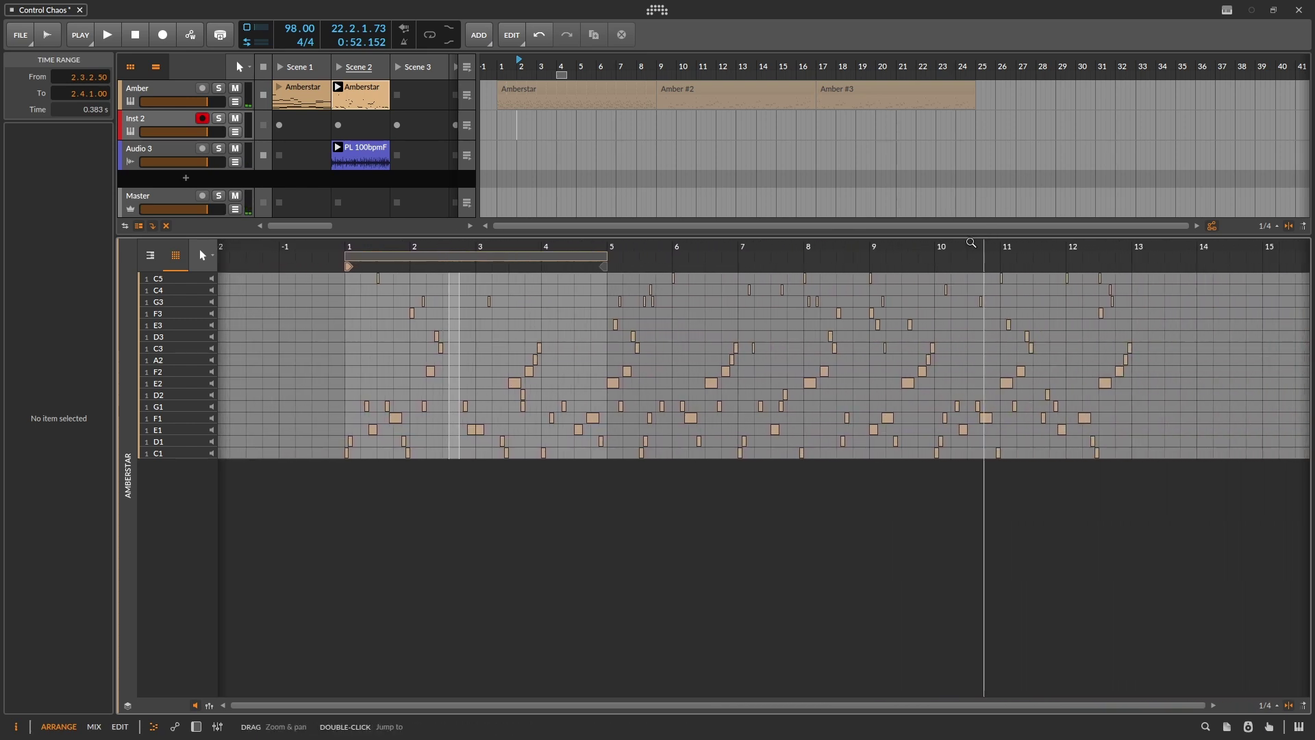